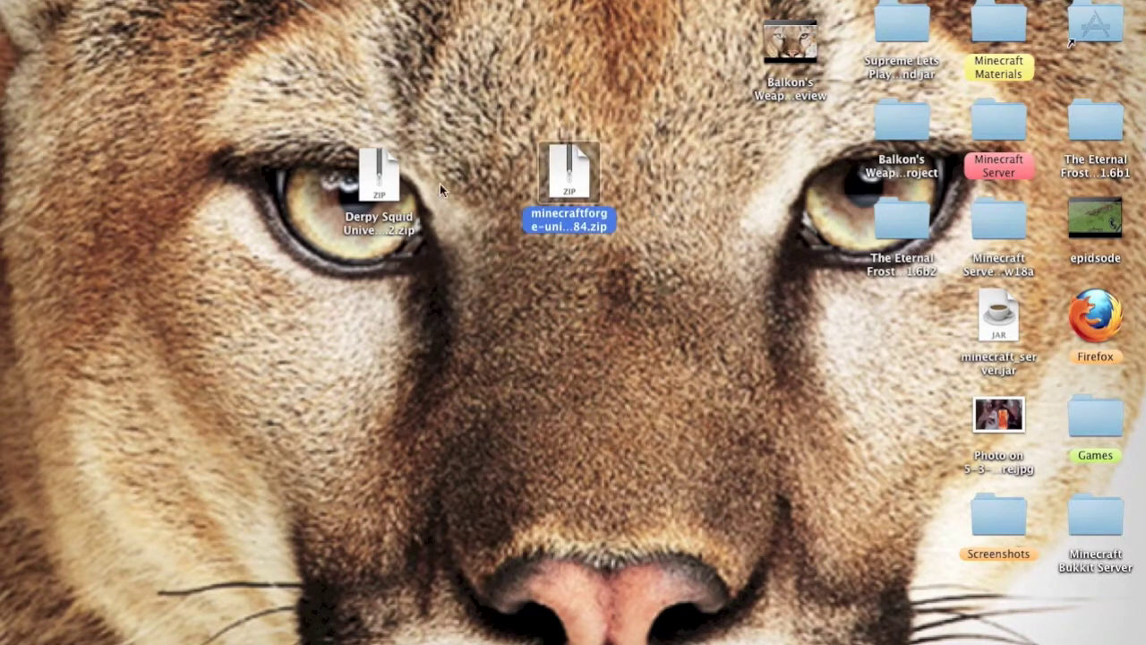
Bring Chrome forward and close the adf.ly tab to reach the Derpy Squid mod page.
left_click(675, 618)
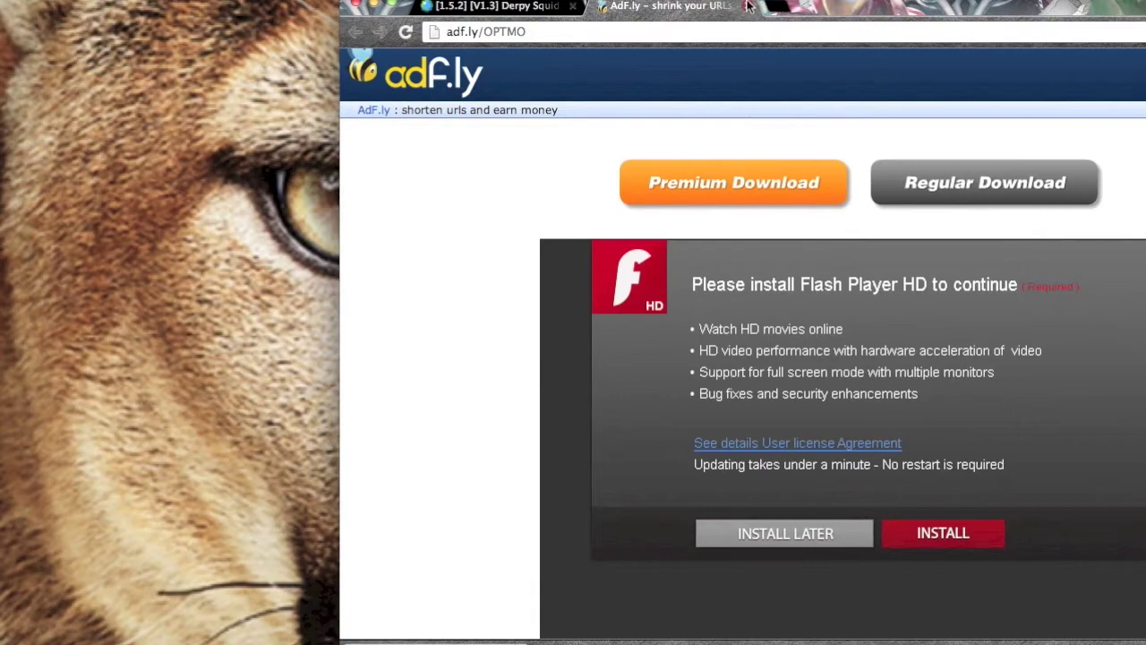
left_click(748, 7)
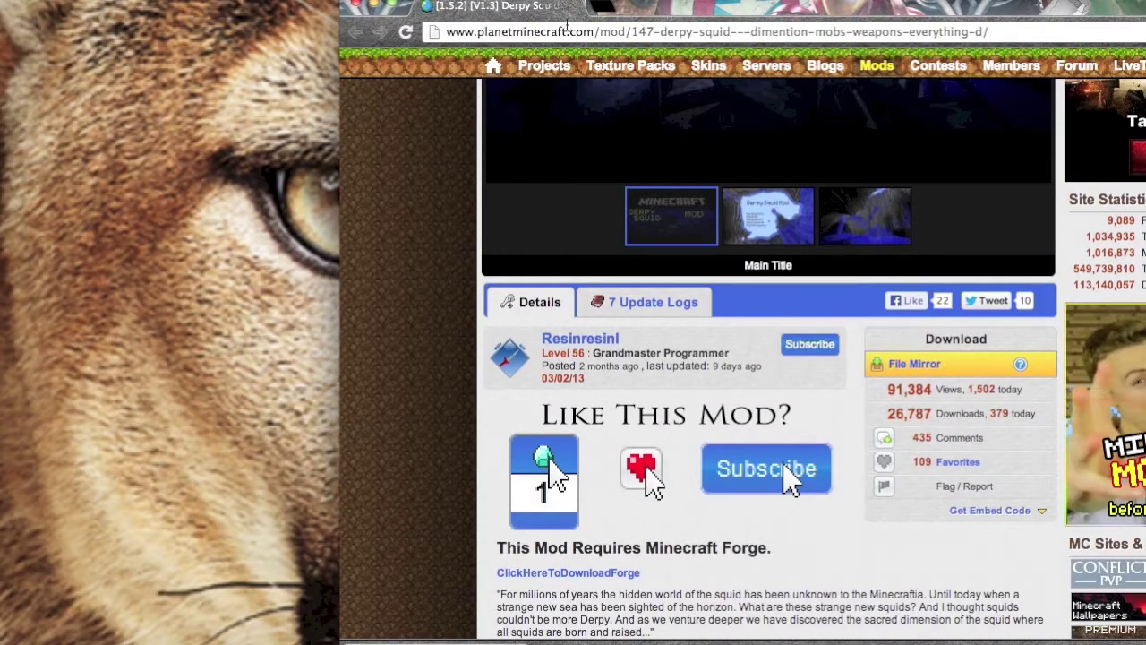
scroll(599, 150, "up", 5)
scroll(600, 151, "down", 15)
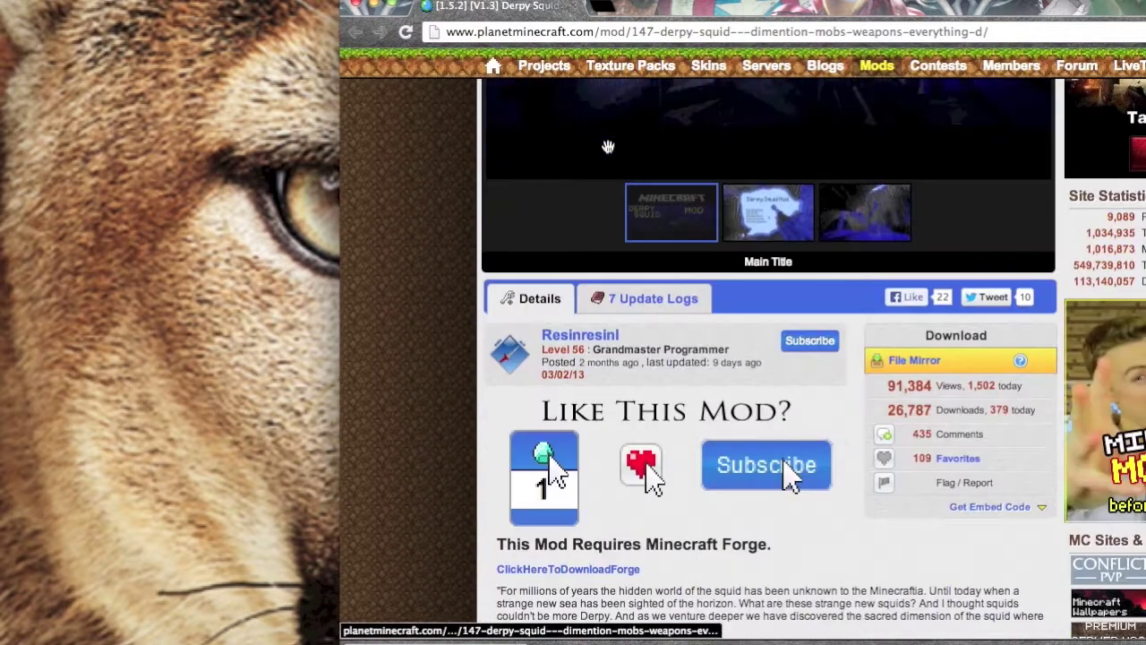
scroll(601, 143, "up", 5)
scroll(603, 135, "down", 5)
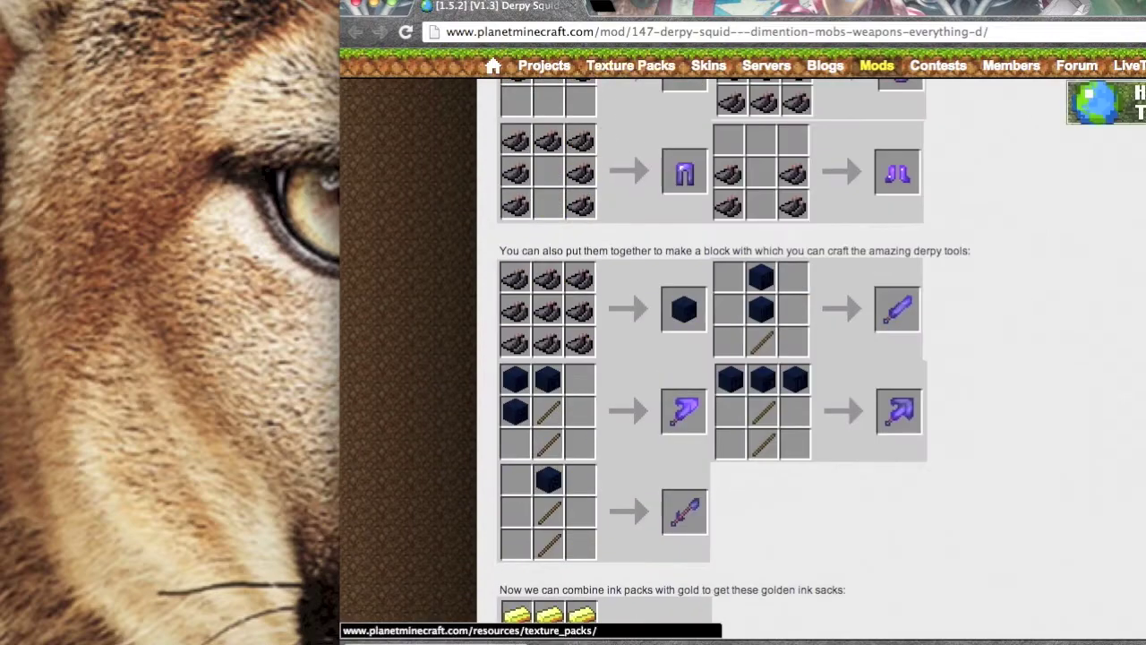
scroll(767, 277, "down", 10)
scroll(759, 217, "up", 15)
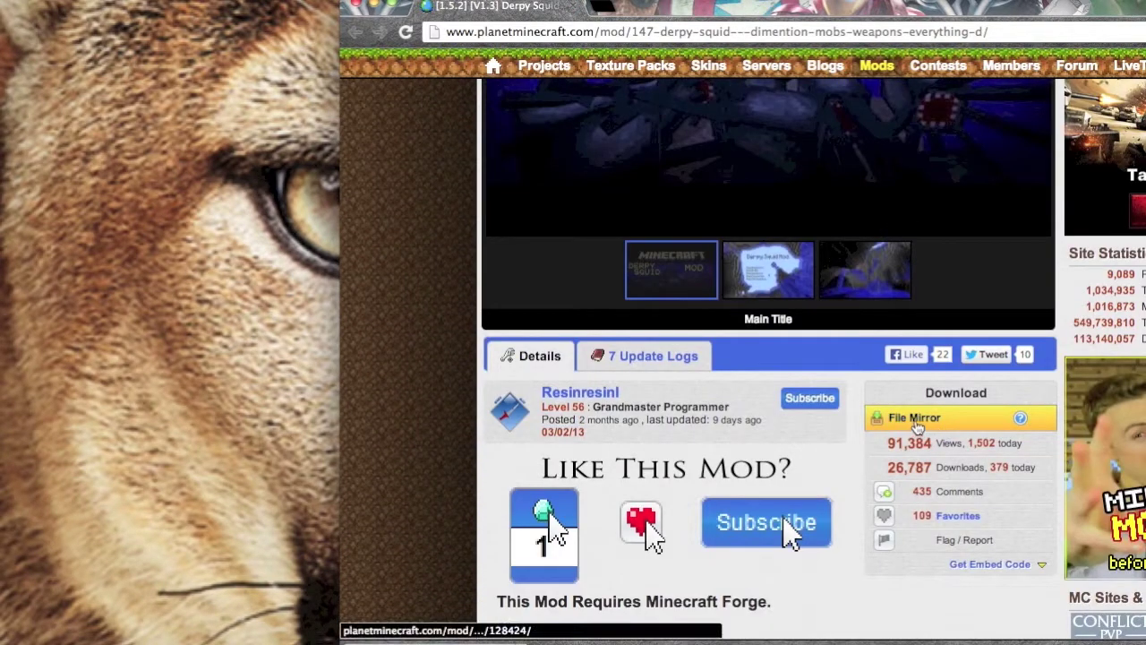
Read the mod's Forge requirement, crafting recipes and new mobs, then start a new empty tab.
scroll(918, 428, "down", 10)
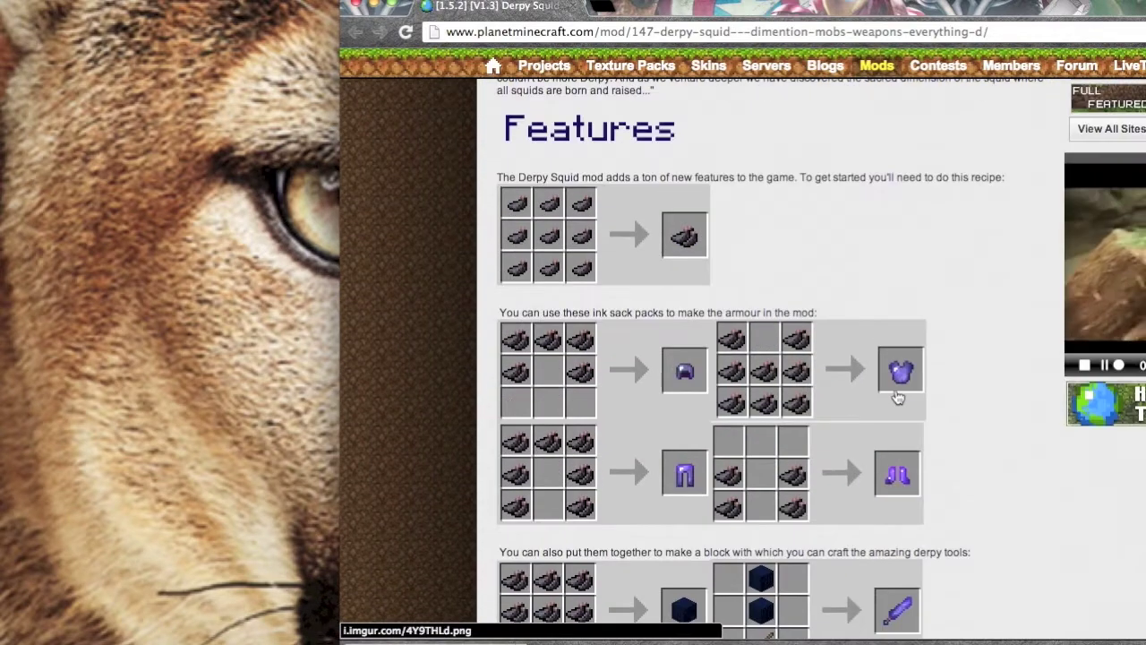
scroll(899, 398, "down", 2)
scroll(643, 309, "down", 15)
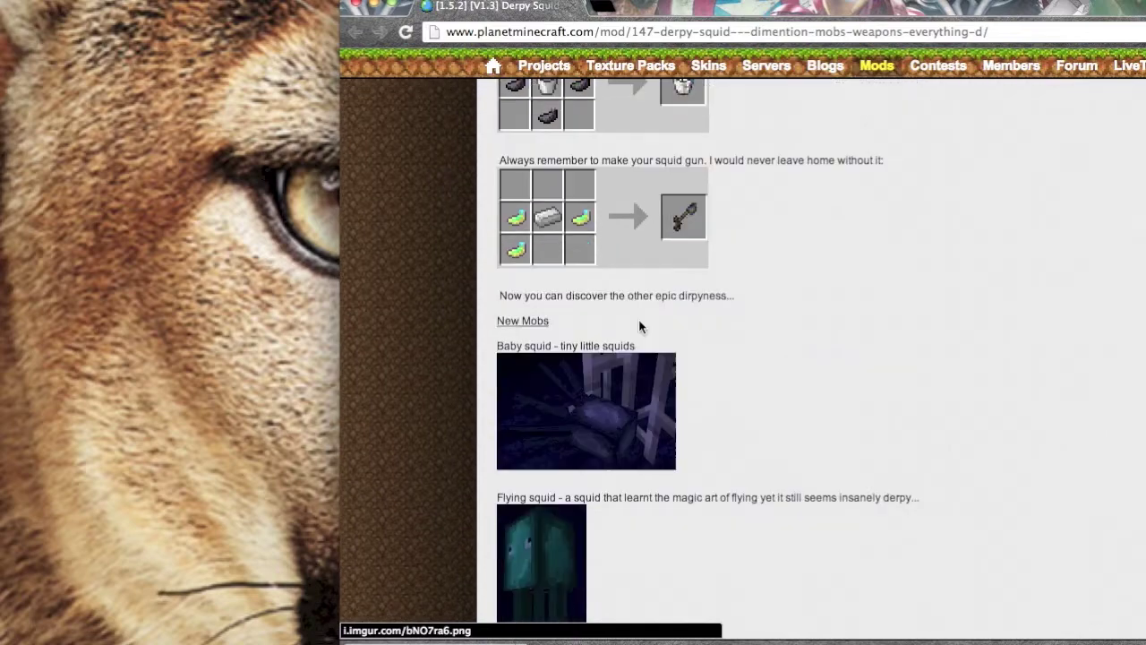
scroll(639, 319, "down", 5)
scroll(638, 319, "up", 5)
scroll(638, 320, "down", 15)
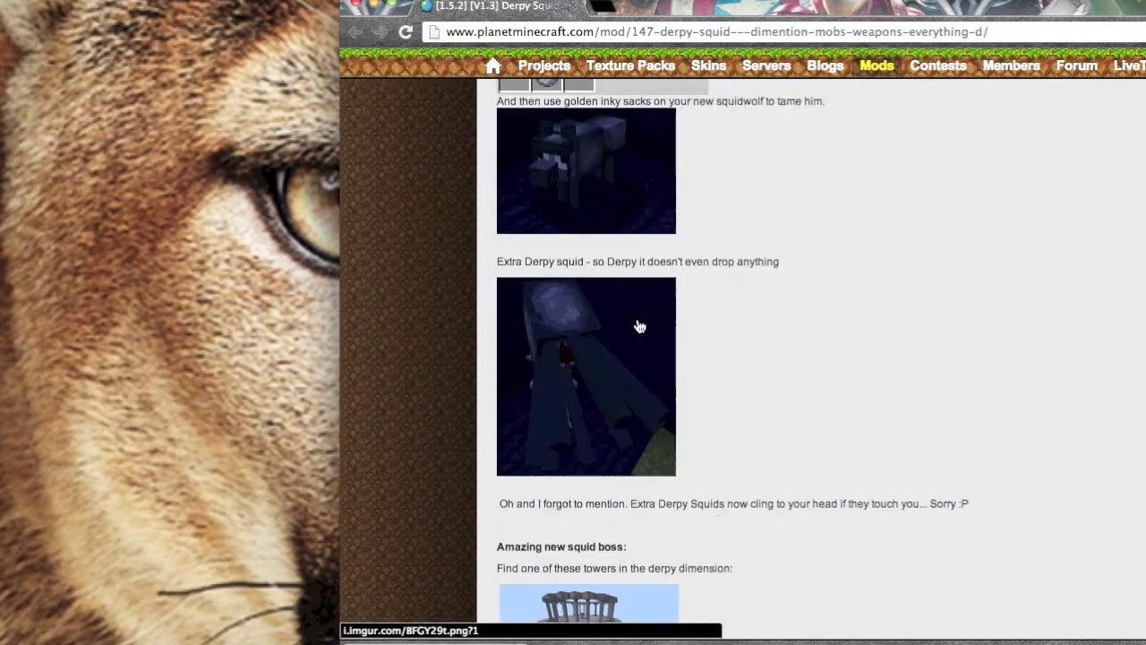
scroll(639, 326, "up", 20)
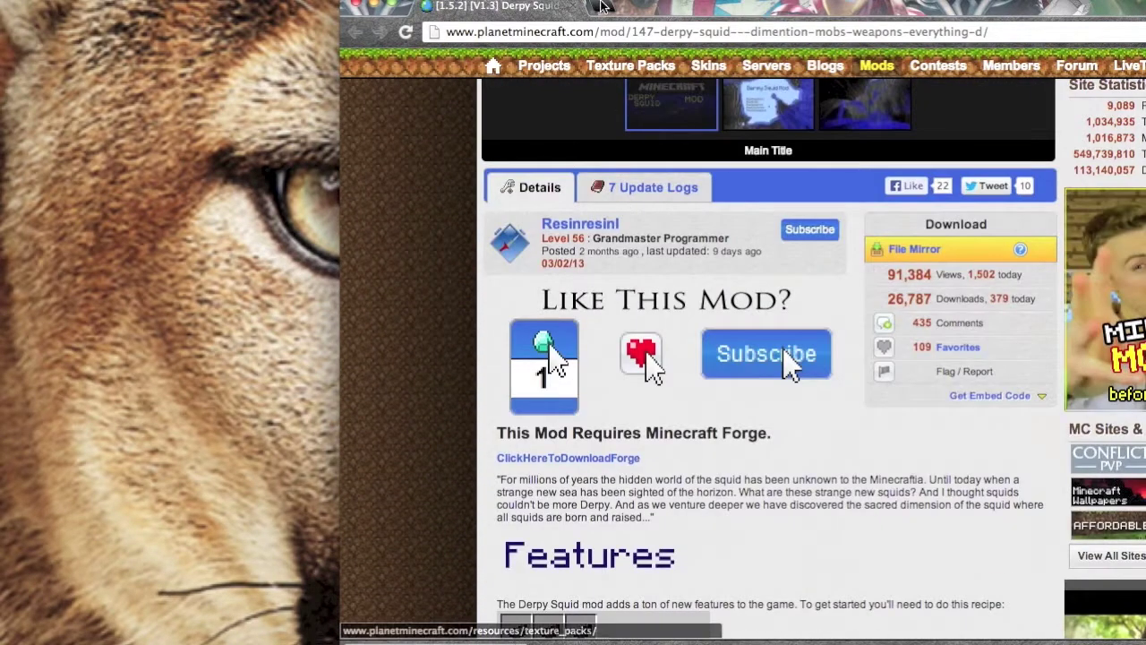
left_click(602, 6)
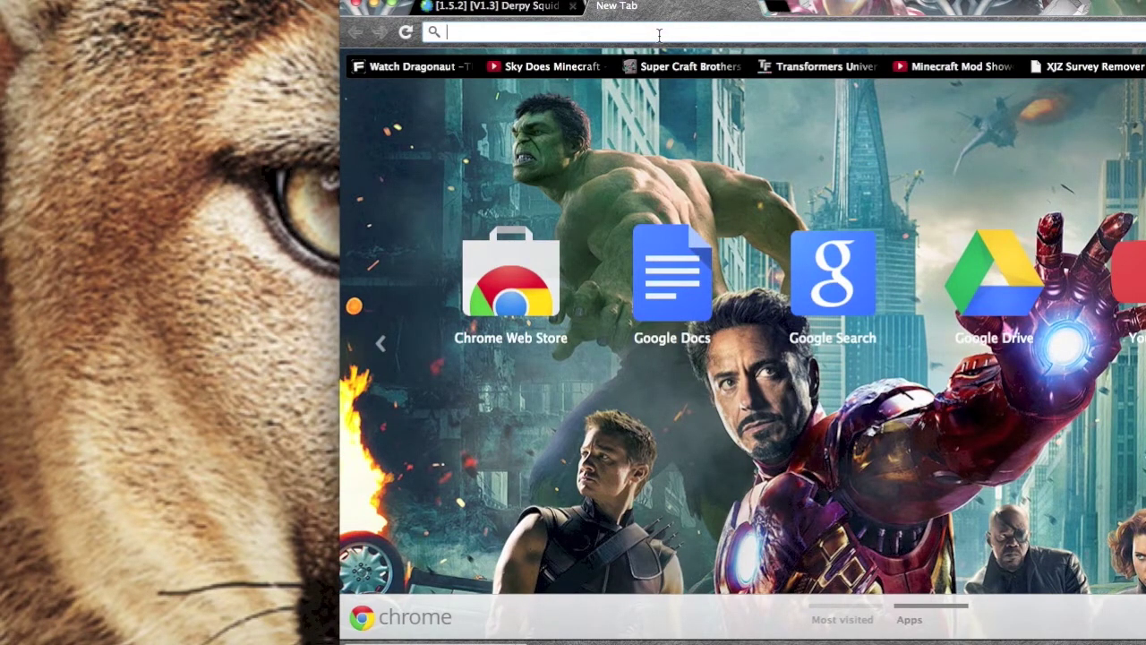
Load google.com and search for 'minecraft forge'.
type("google")
key("Return")
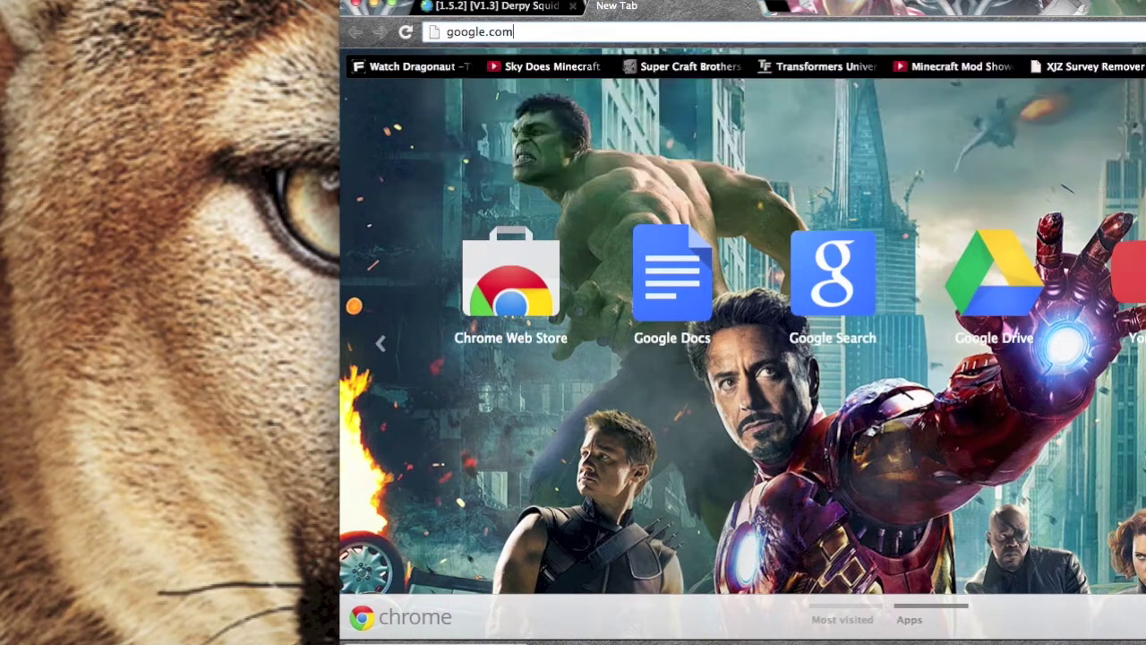
type("miune")
key("BackSpace")
key("BackSpace")
key("BackSpace")
type("necr")
key("BackSpace")
key("BackSpace")
key("BackSpace")
key("BackSpace")
type("u")
key("BackSpace")
type("necrat")
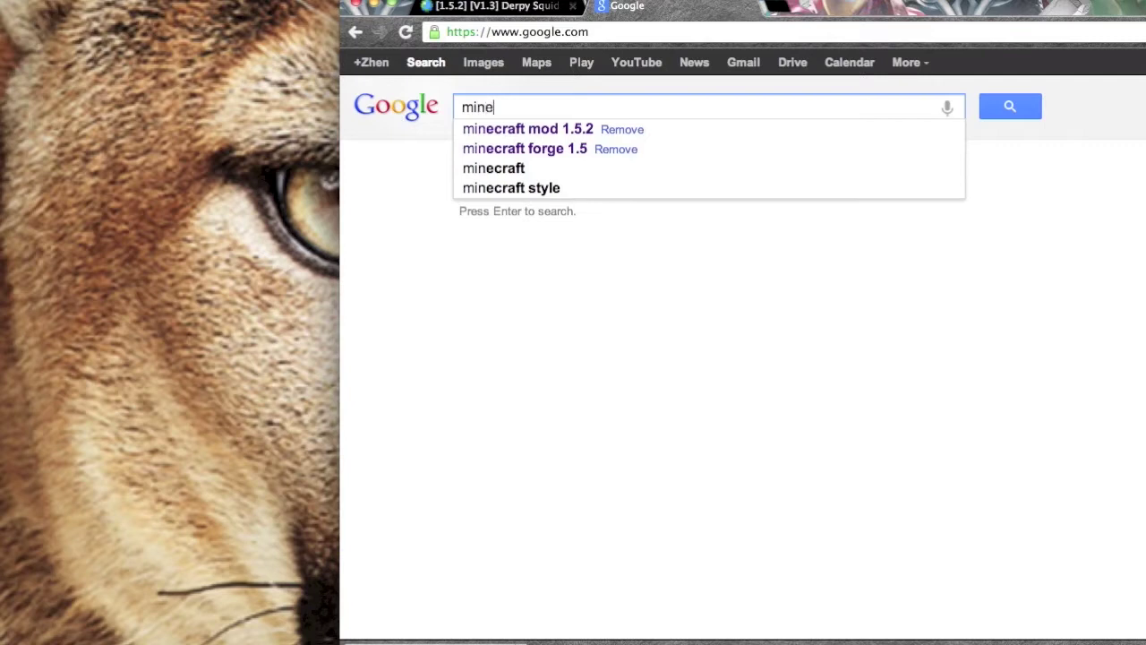
key("BackSpace")
type("ft ")
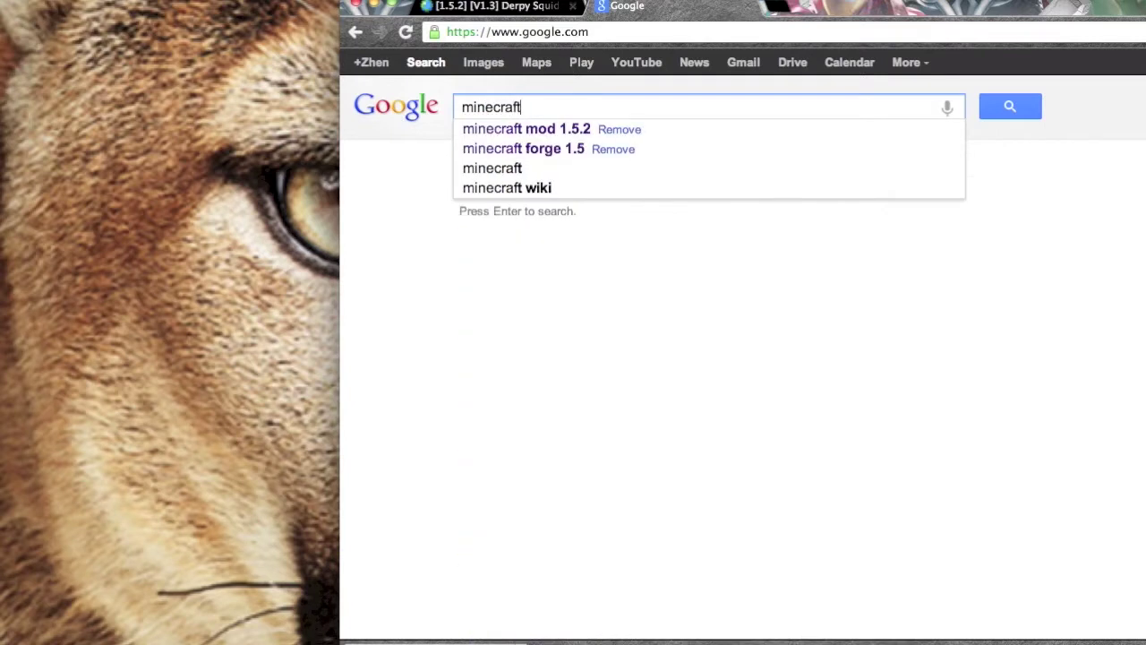
type("forge")
key("Return")
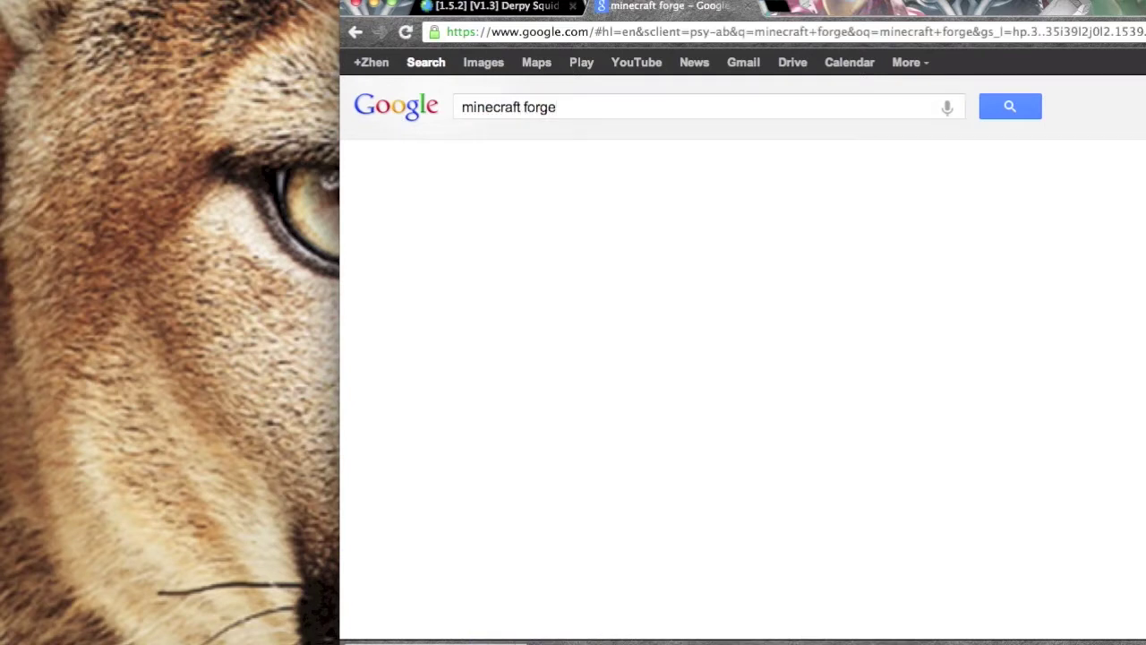
Visit the minecraftforge Downloads result, close it, and minimize Chrome.
left_click(591, 328)
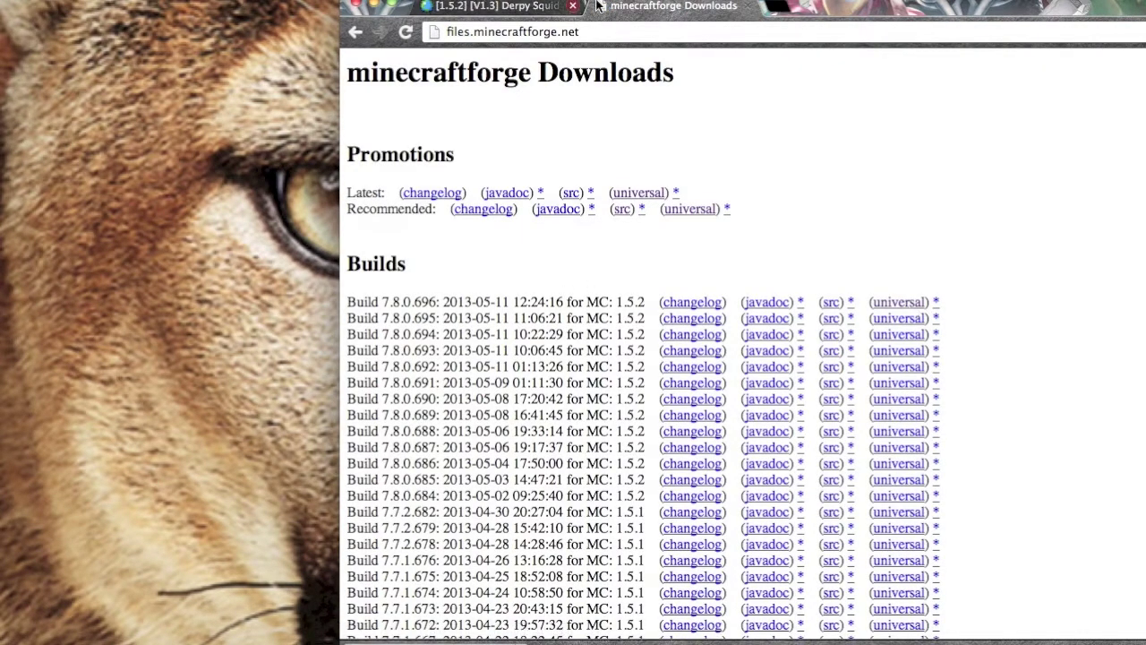
left_click(749, 6)
left_click(374, 6)
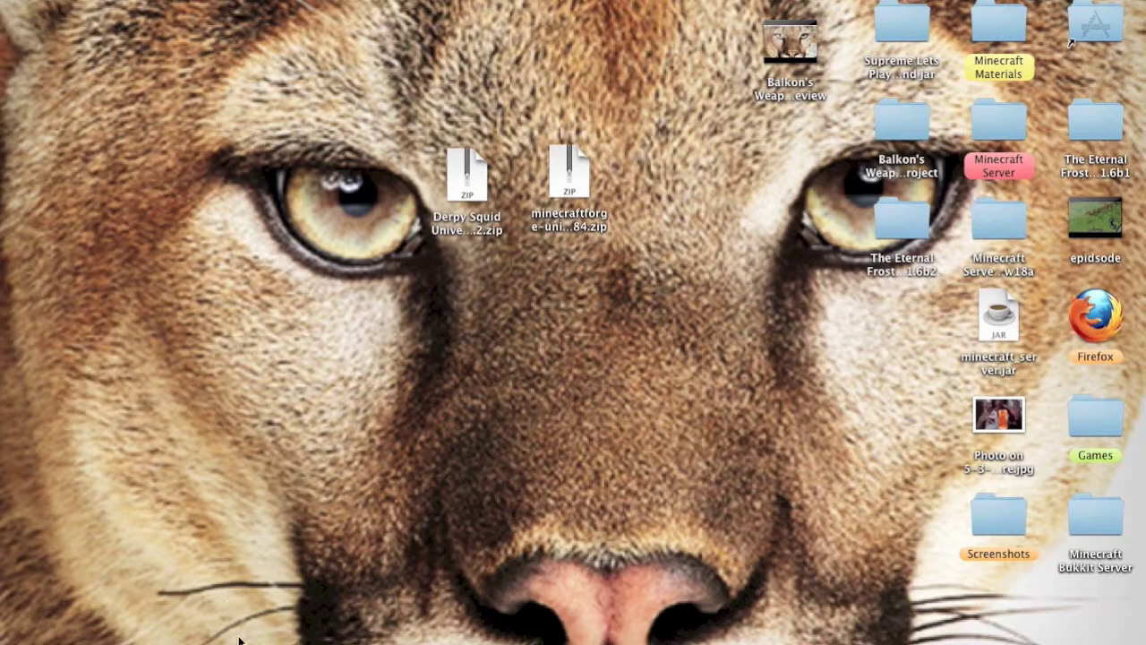
In Finder, browse from the home folder to Library > Application Support > minecraft > bin.
left_click(63, 617)
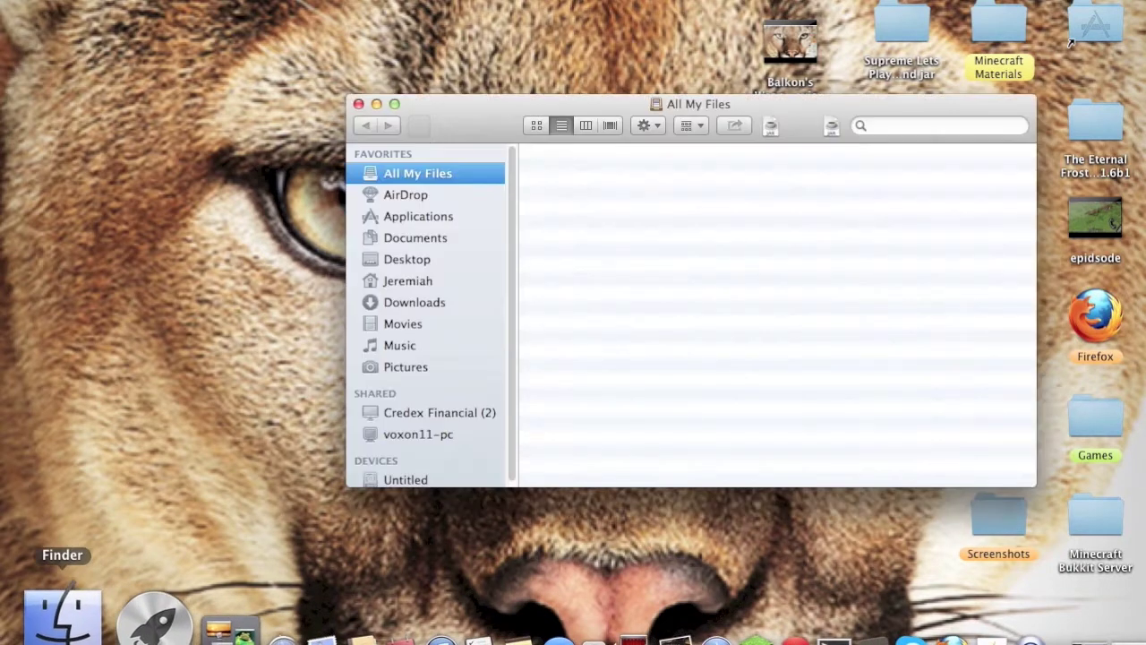
left_click(410, 281)
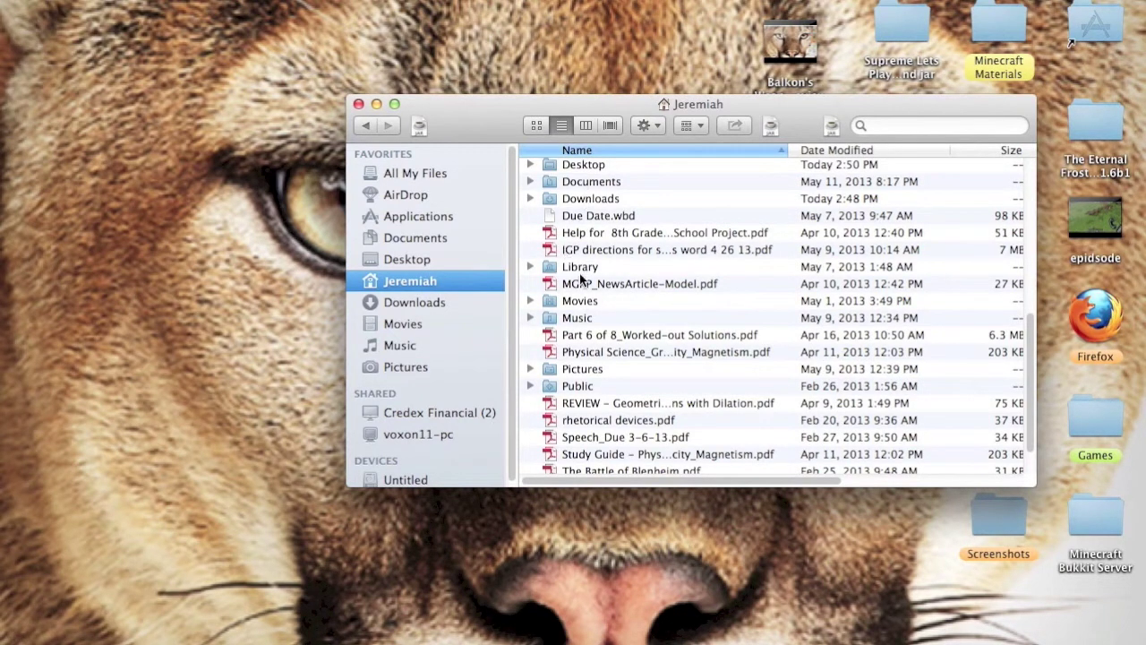
double_click(580, 267)
double_click(595, 203)
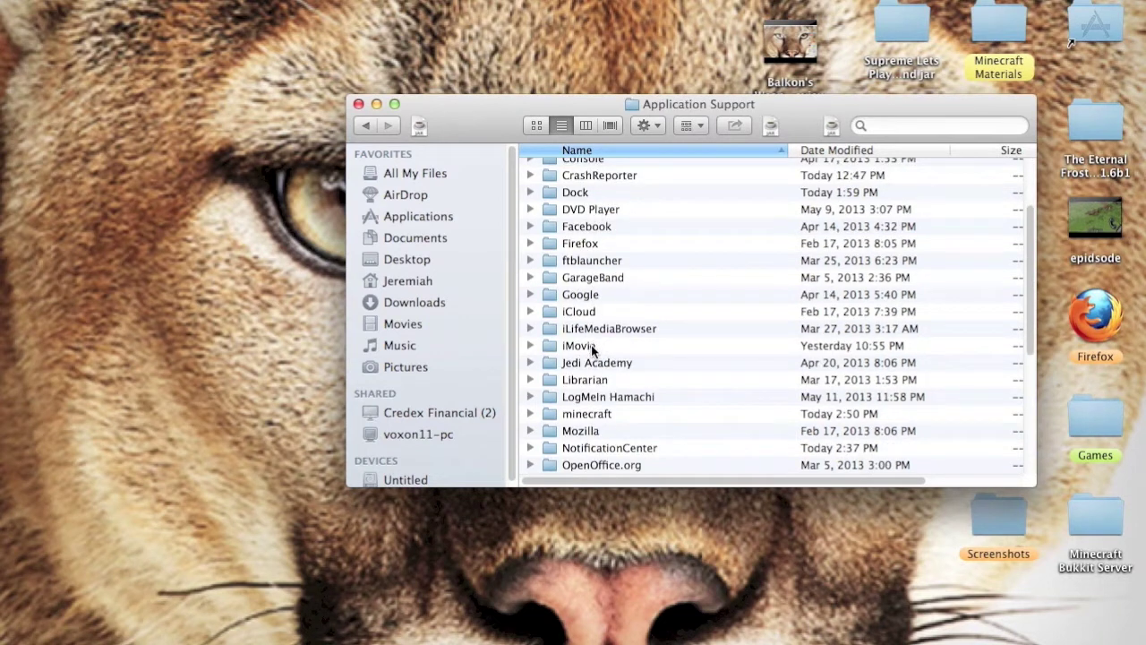
double_click(599, 415)
scroll(598, 336, "down", 2)
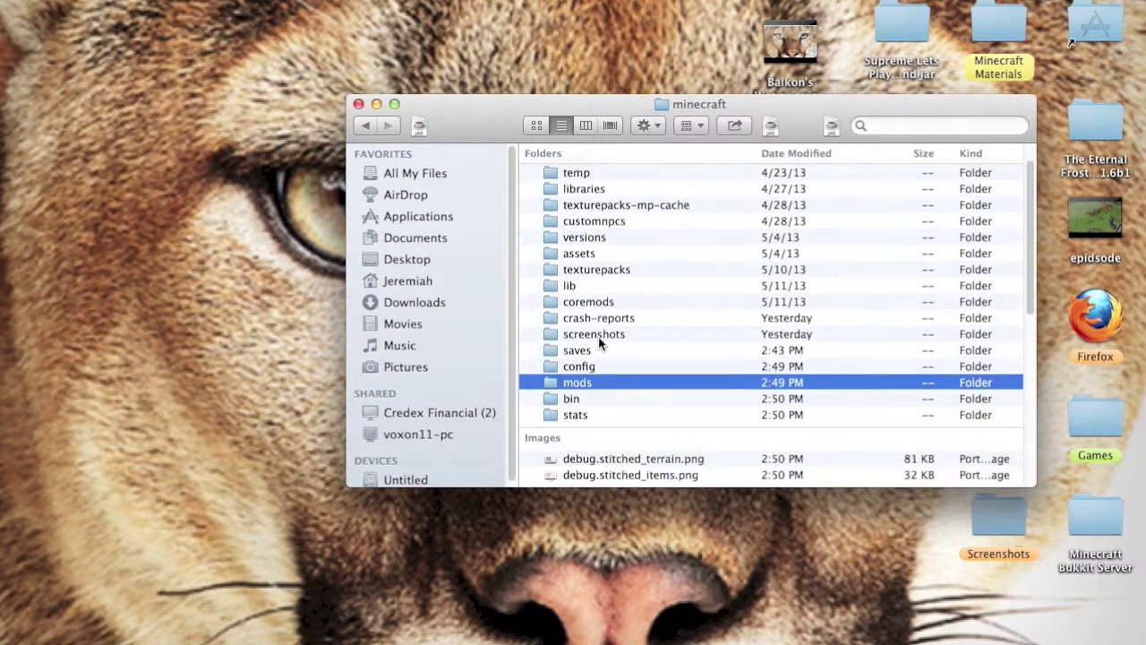
left_click(629, 405)
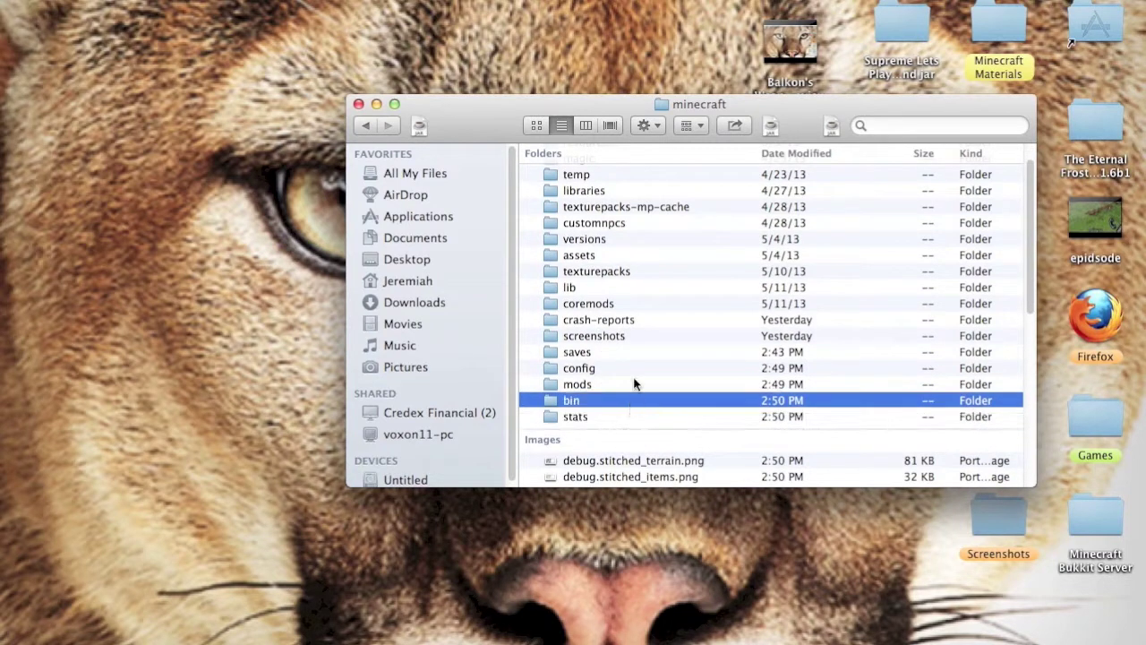
double_click(667, 400)
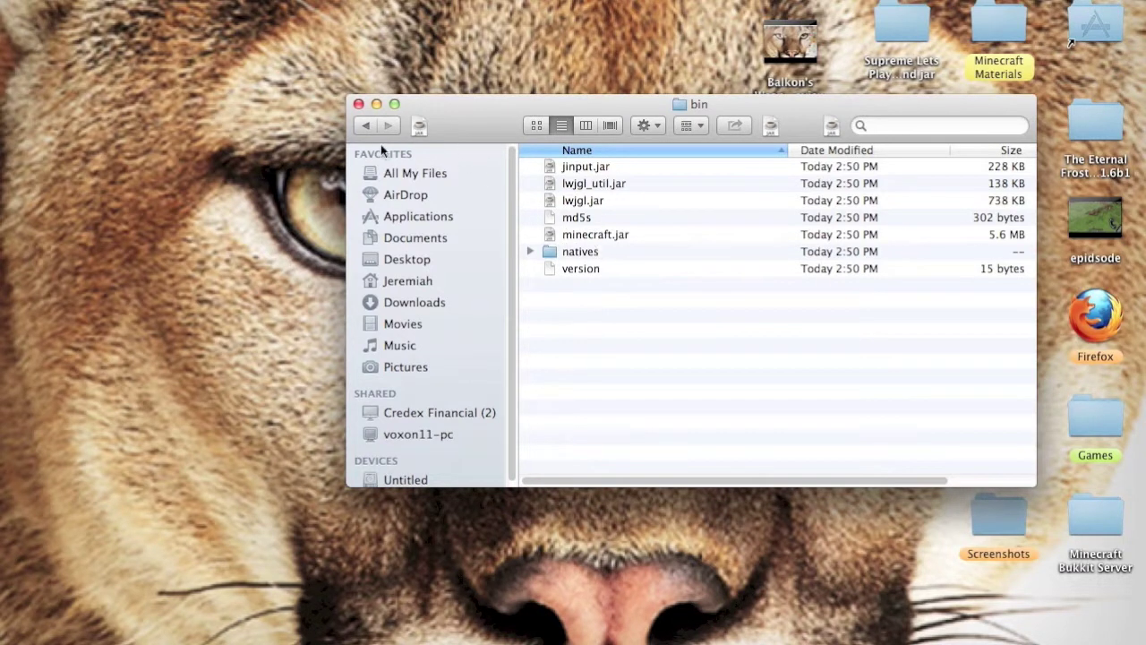
key("super+bracketleft")
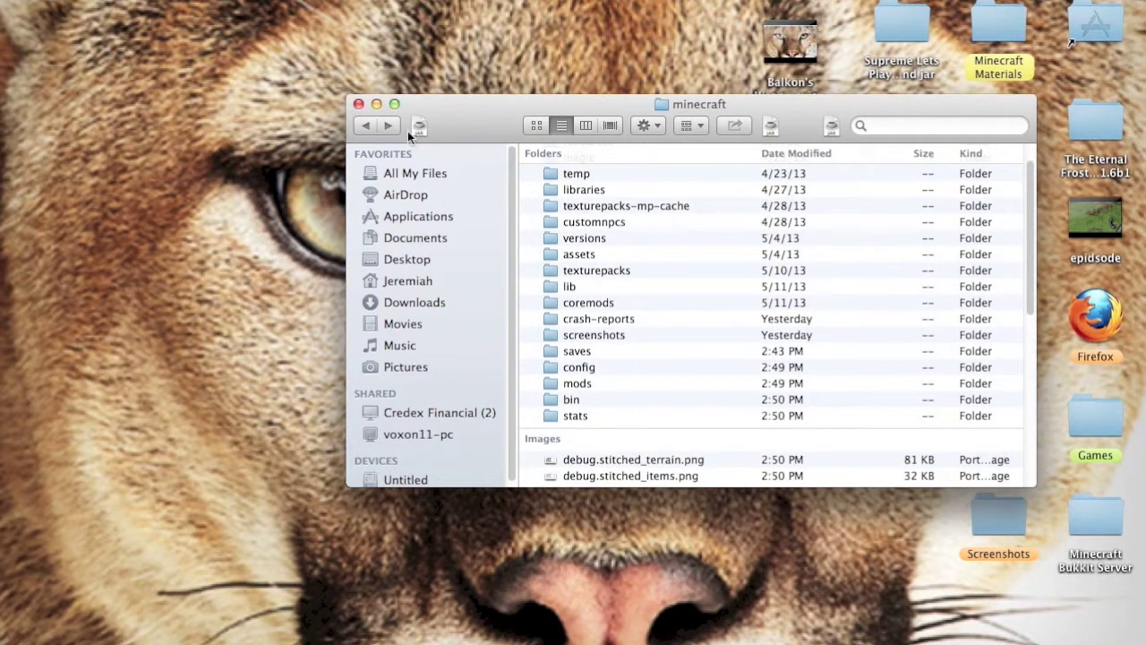
key("super+bracketright")
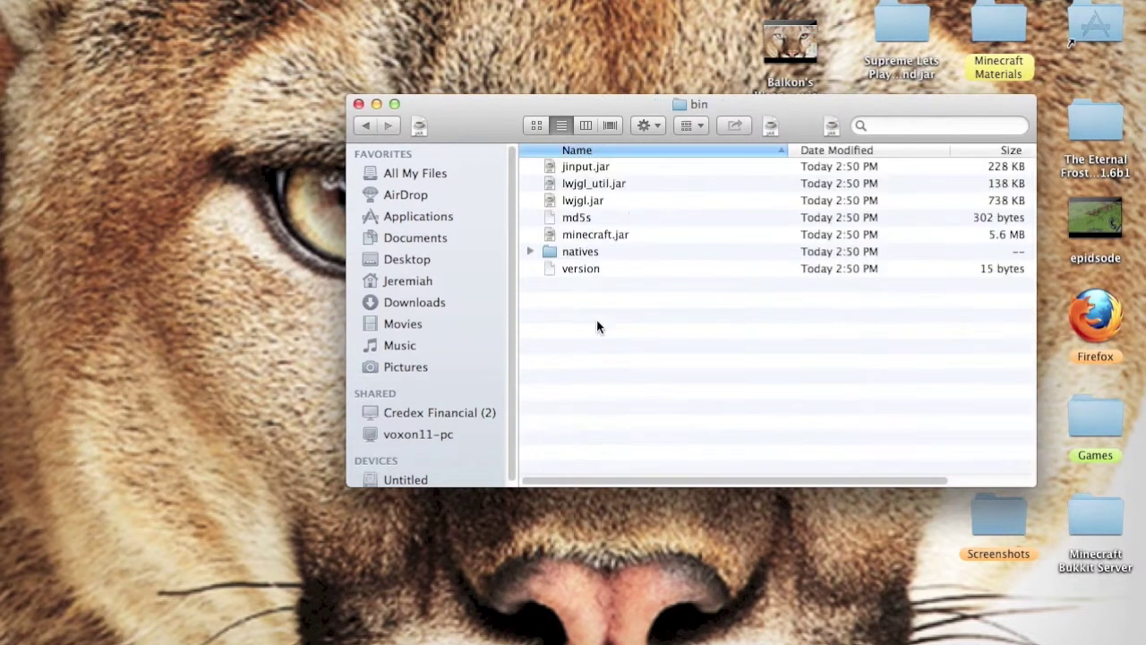
Change minecraft.jar's extension to .zip via Get Info, then expand minecraft.jar.zip.
right_click(614, 236)
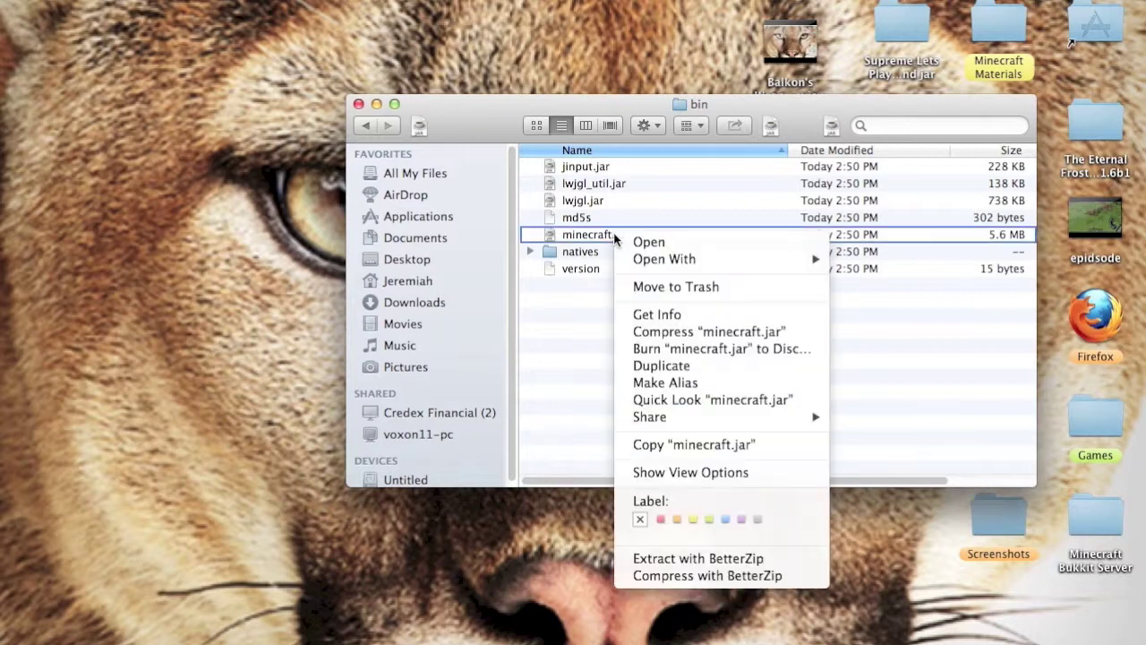
left_click(587, 254)
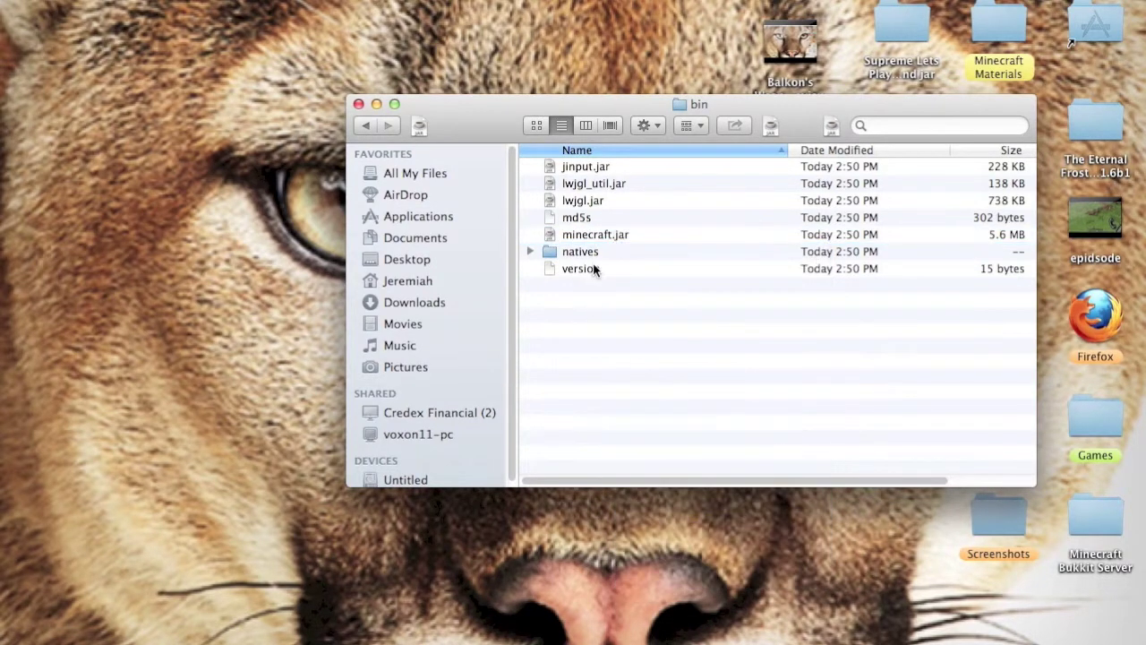
right_click(577, 233)
mouse_move(630, 259)
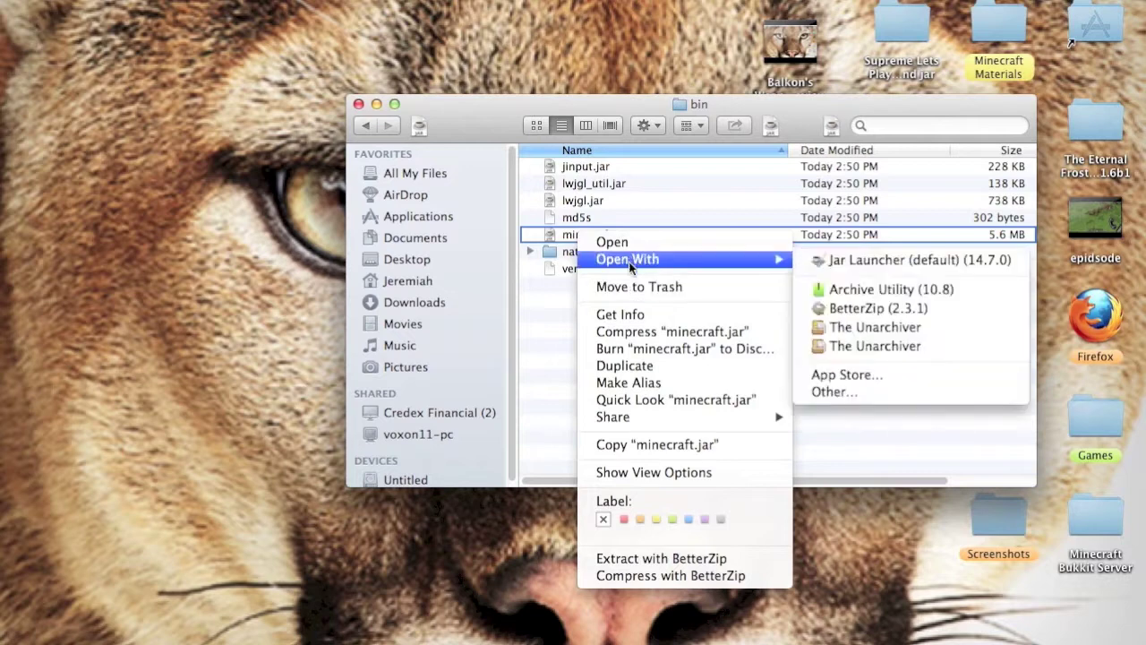
left_click(620, 314)
left_click(204, 348)
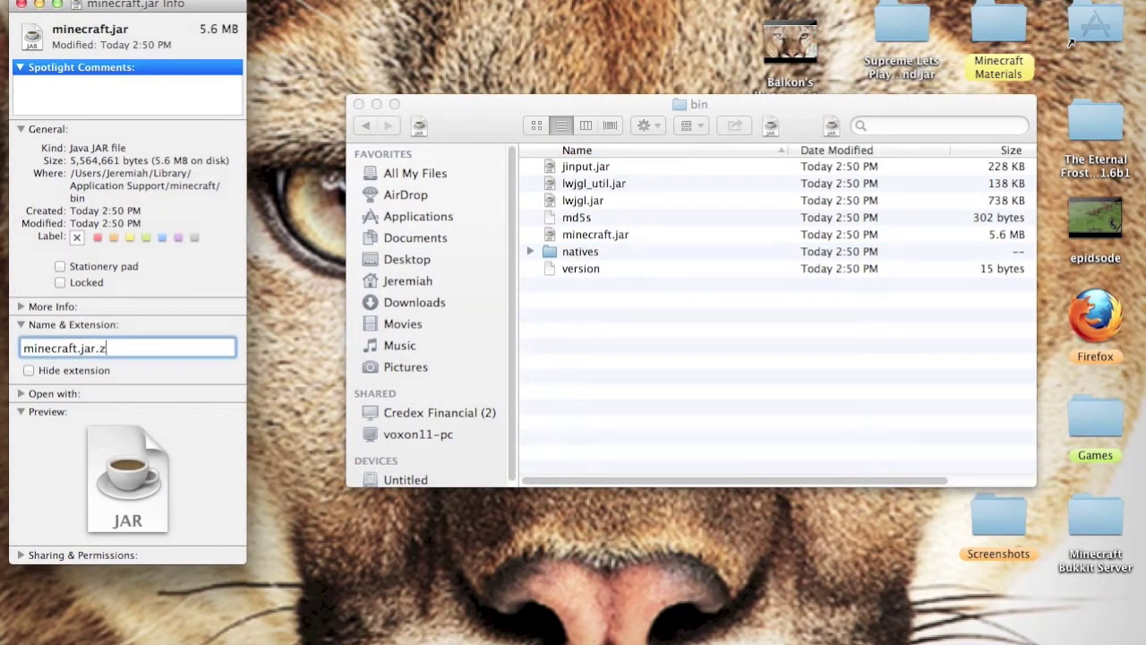
key("Return")
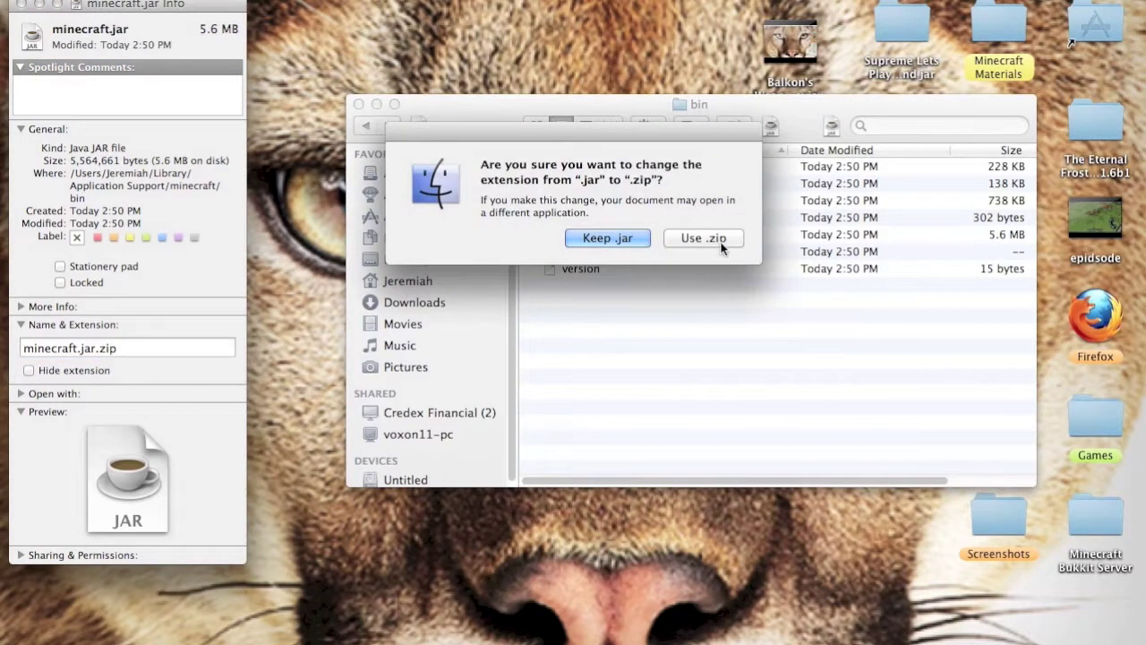
left_click(722, 241)
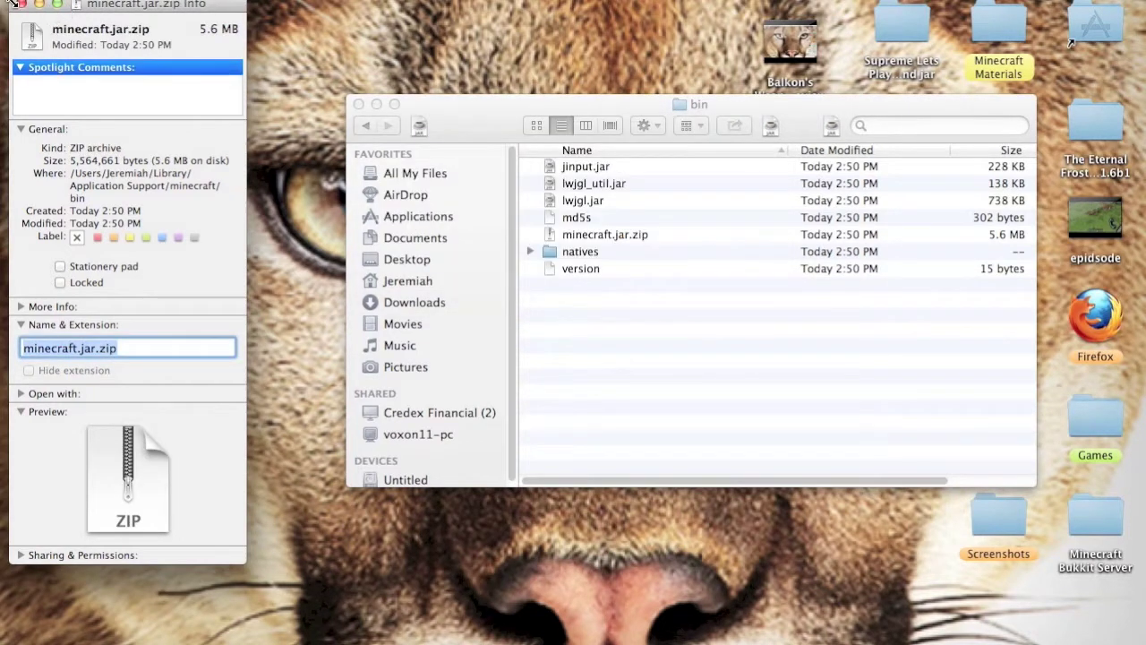
left_click(19, 5)
double_click(620, 234)
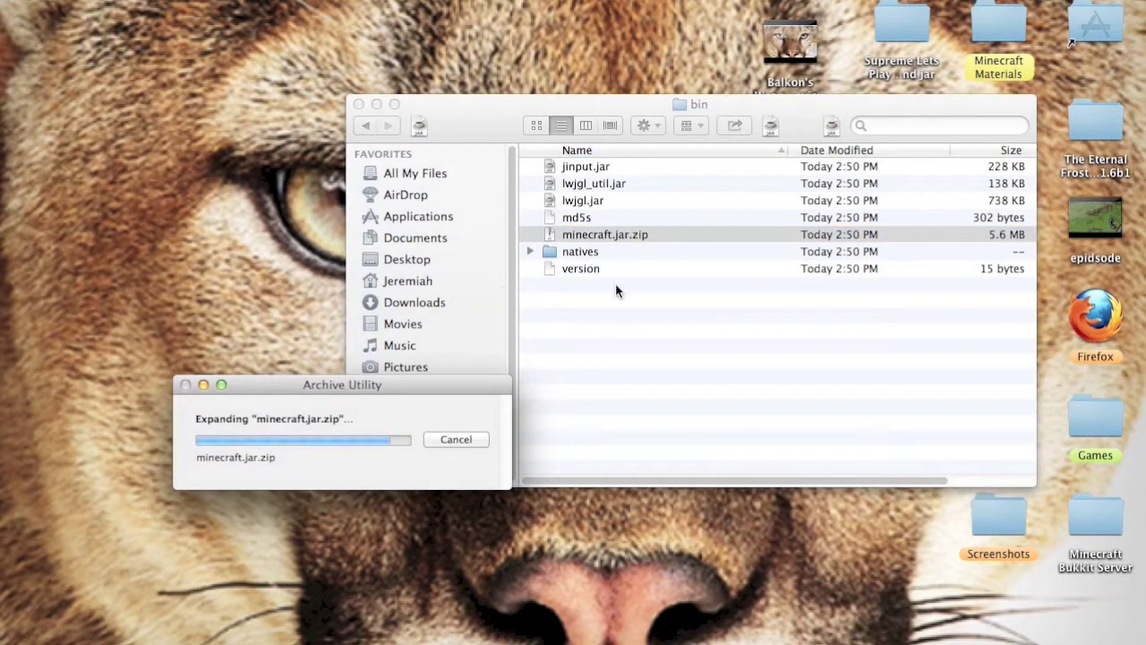
Trash minecraft.jar.zip and open the extracted minecraft.jar folder to view its class files.
left_click(611, 250)
right_click(627, 258)
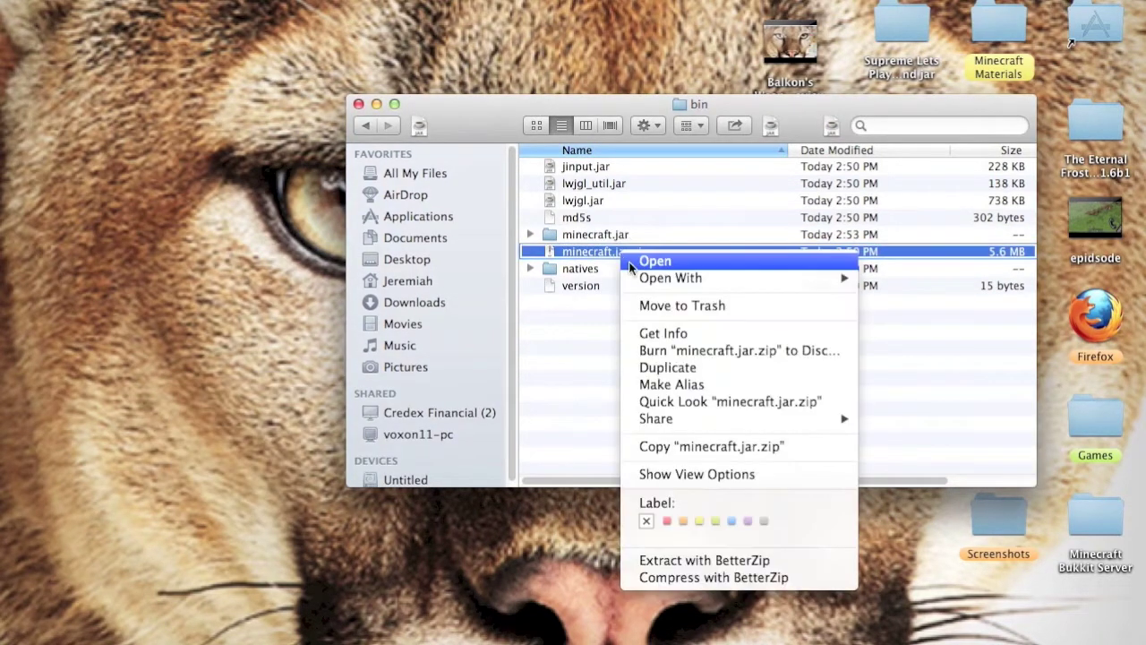
left_click(672, 306)
double_click(589, 234)
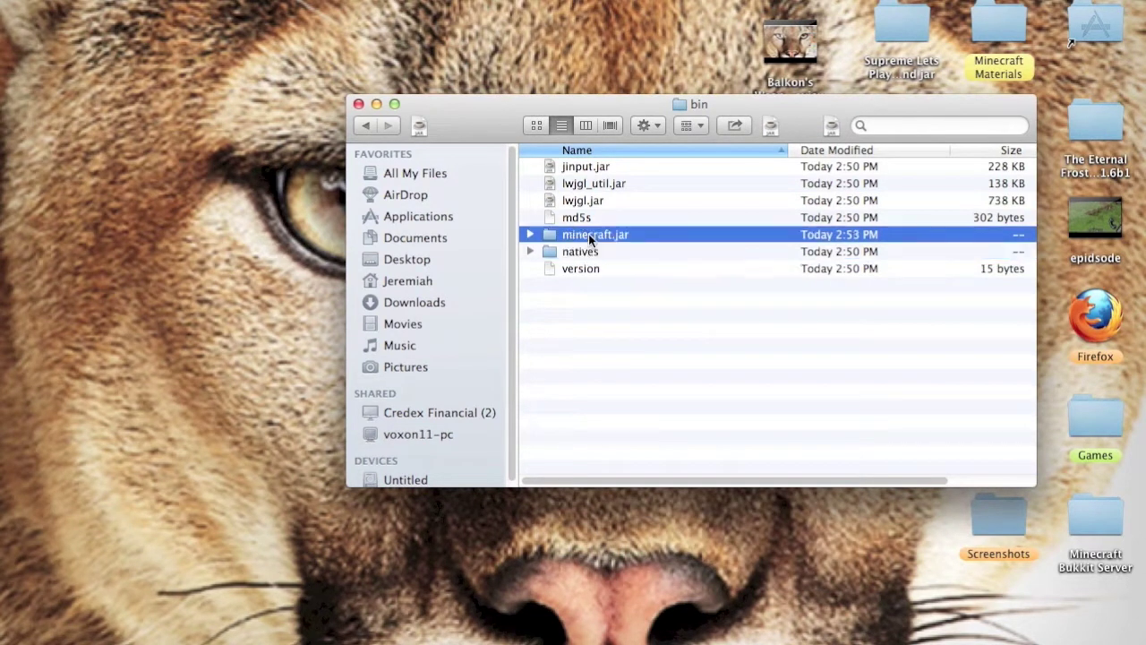
scroll(691, 300, "down", 2)
scroll(806, 269, "down", 4)
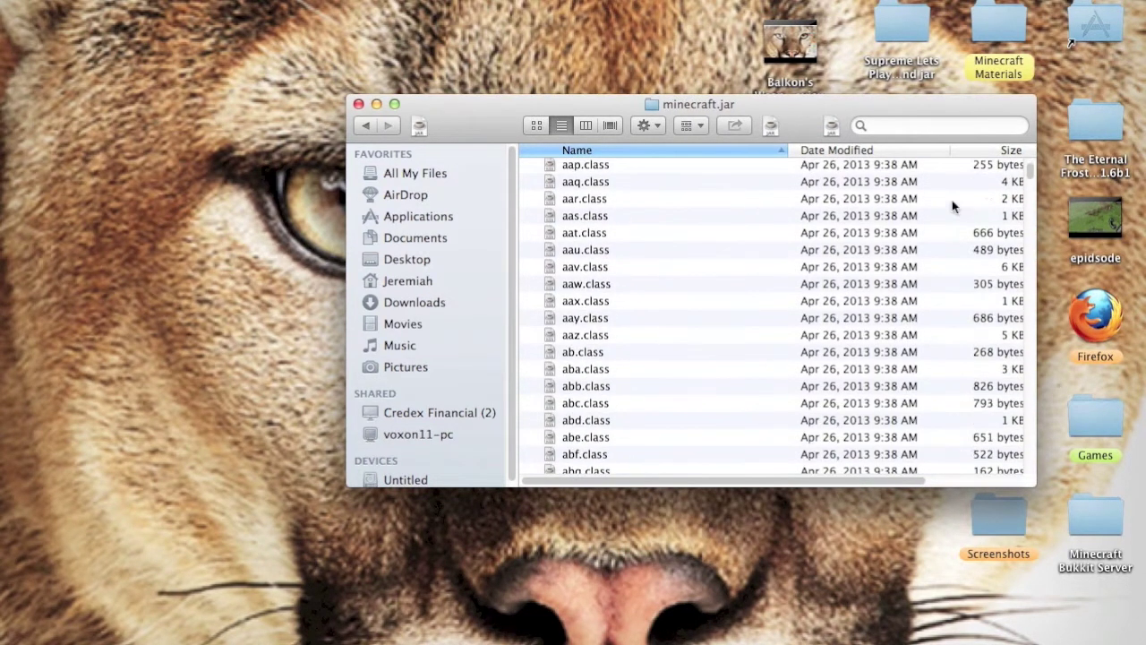
left_click_drag(1029, 180, 981, 406)
Move the META-INF folder inside minecraft.jar to the Trash.
right_click(573, 334)
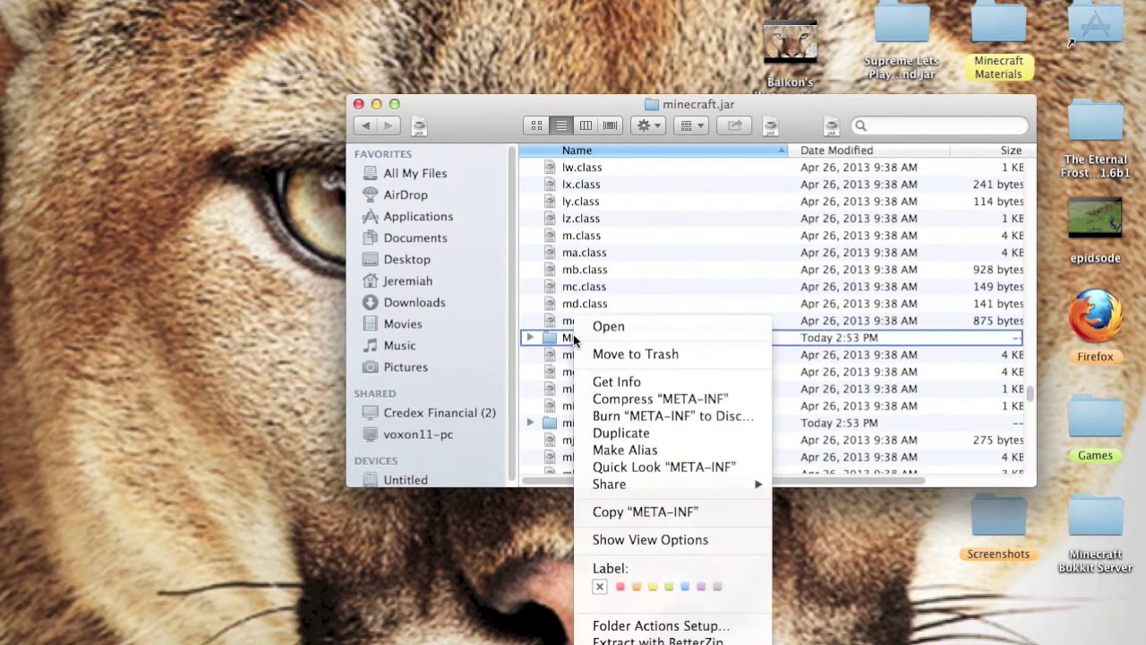
left_click(588, 353)
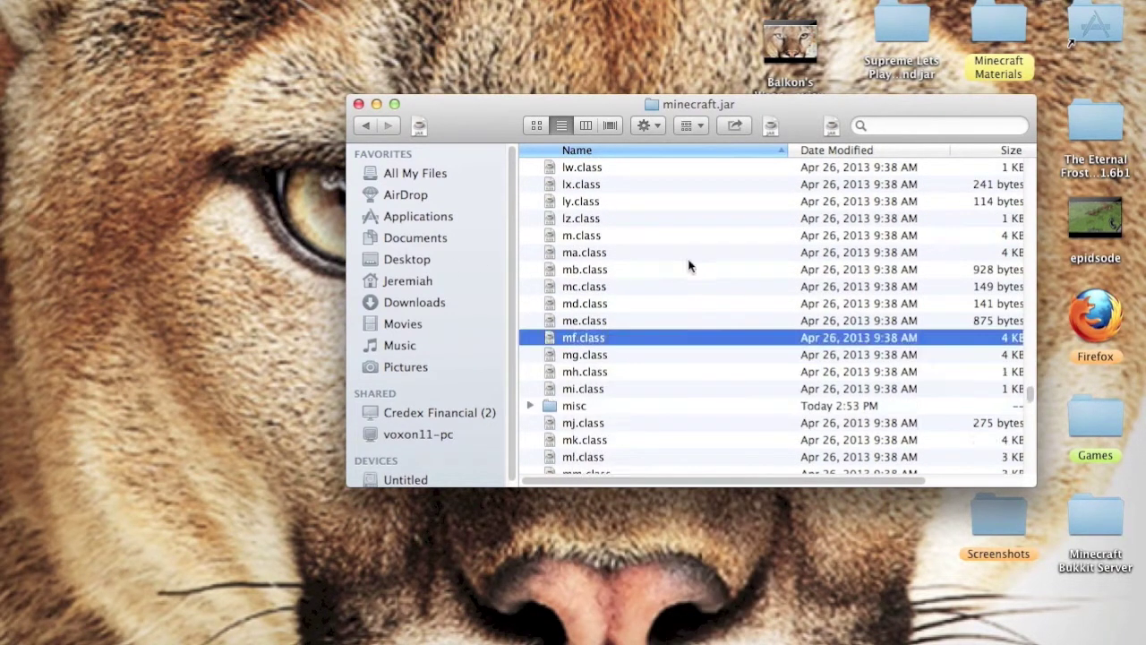
scroll(686, 325, "down", 1)
scroll(687, 320, "up", 3)
scroll(687, 316, "up", 10)
Extract the minecraftforge zip on the desktop and open the resulting Forge folder.
left_click_drag(456, 126, 591, 270)
left_click_drag(555, 162, 305, 301)
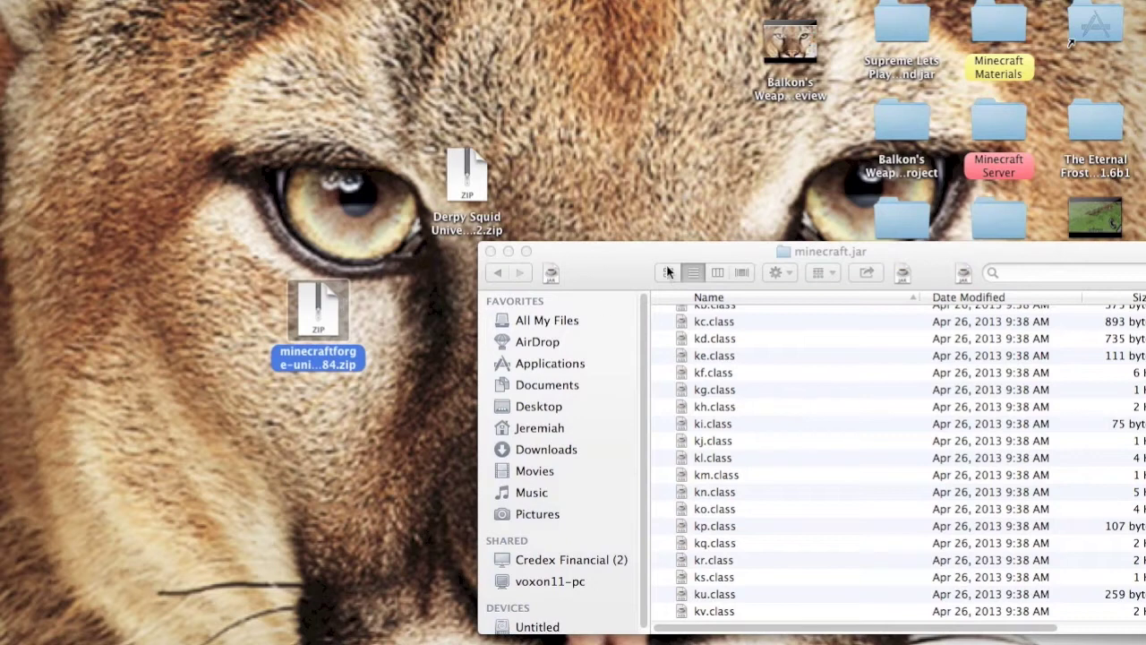
left_click_drag(624, 253, 638, 170)
double_click(323, 315)
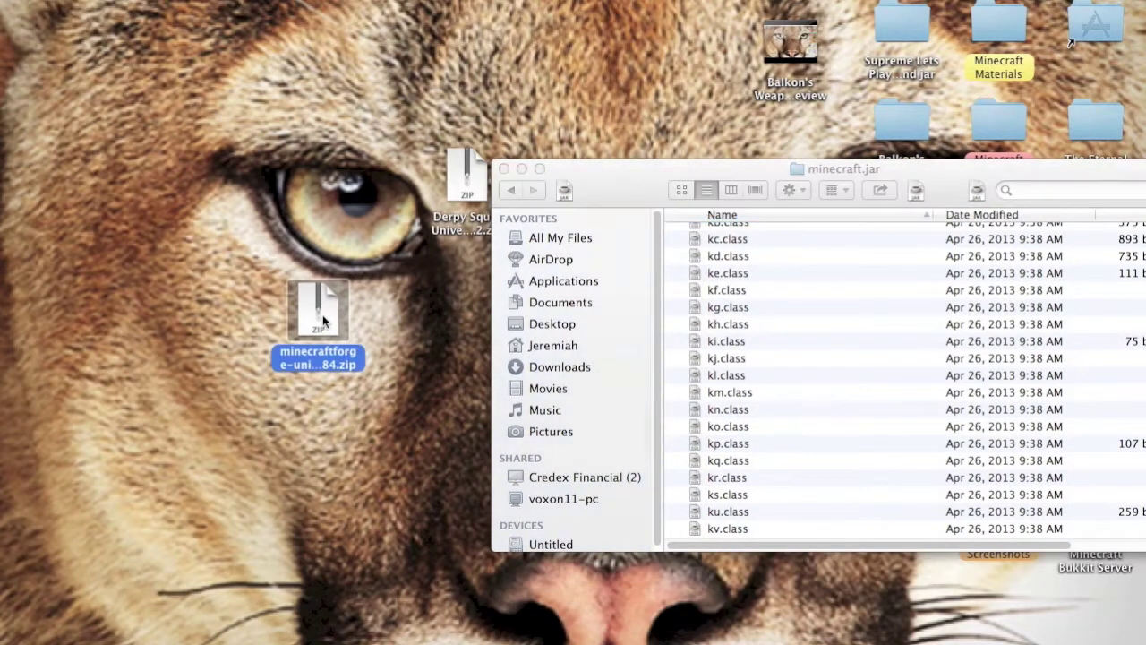
left_click_drag(321, 310, 165, 288)
double_click(165, 288)
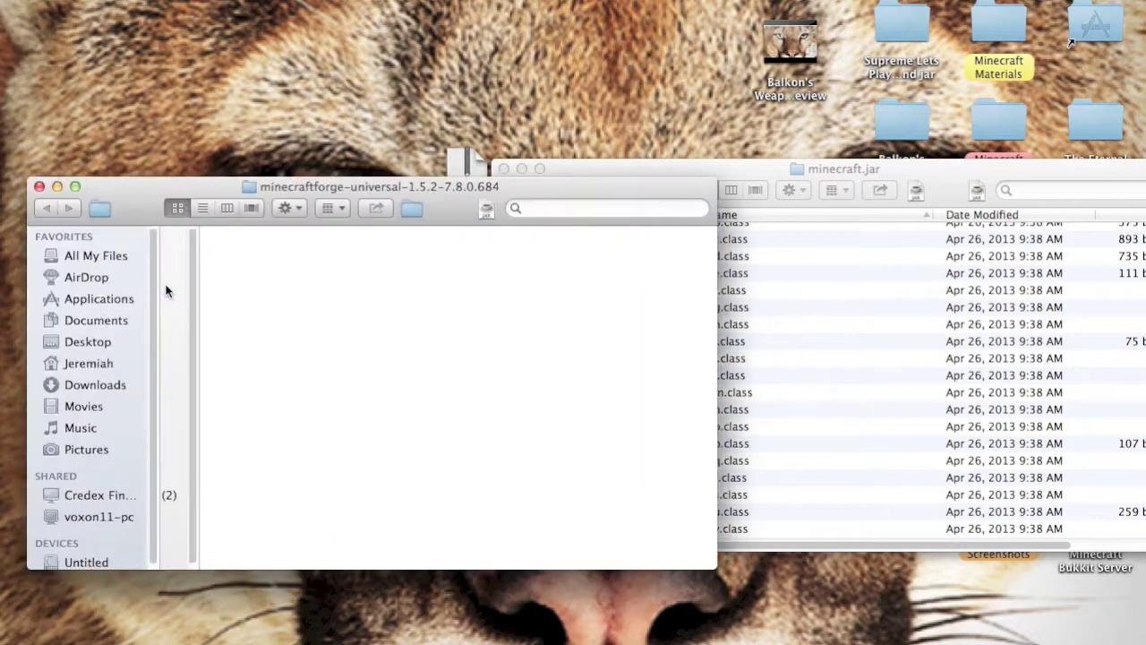
left_click_drag(179, 196, 143, 185)
scroll(434, 313, "down", 10)
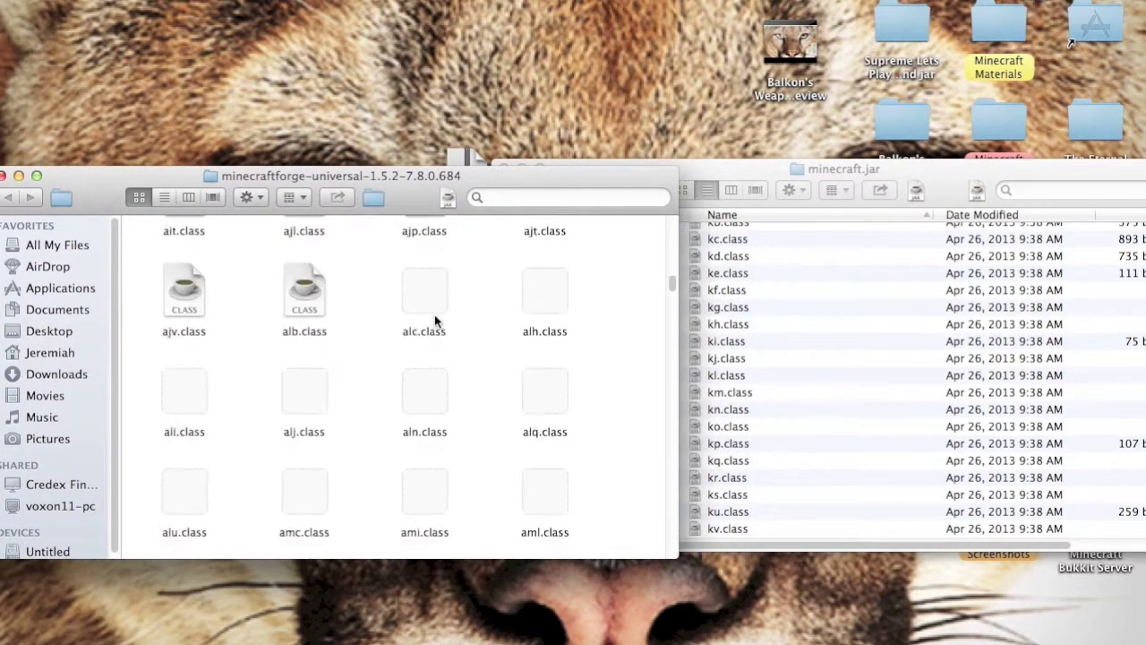
scroll(428, 322, "up", 15)
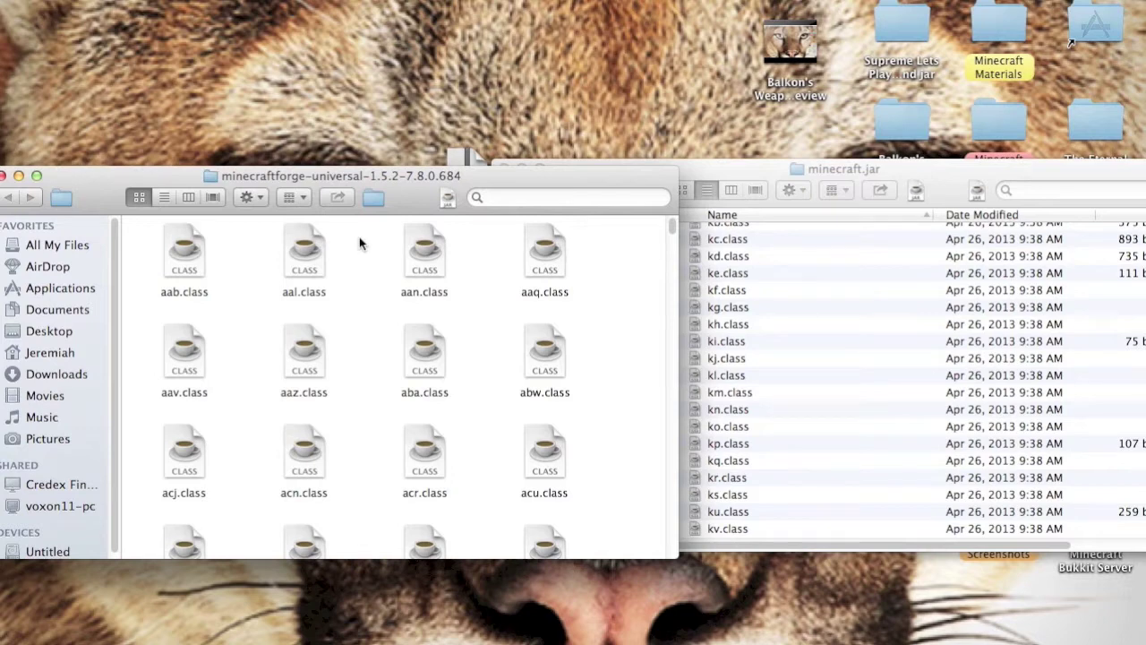
Move all Forge files into minecraft.jar, replacing the existing classes.
key("super+a")
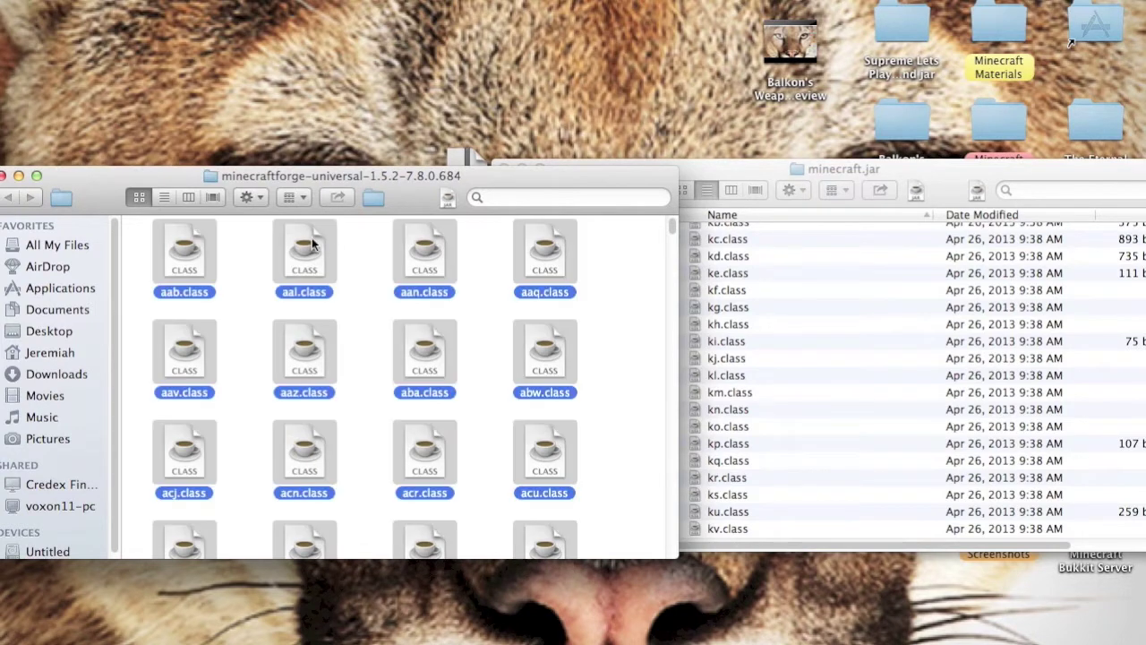
left_click_drag(526, 331, 836, 276)
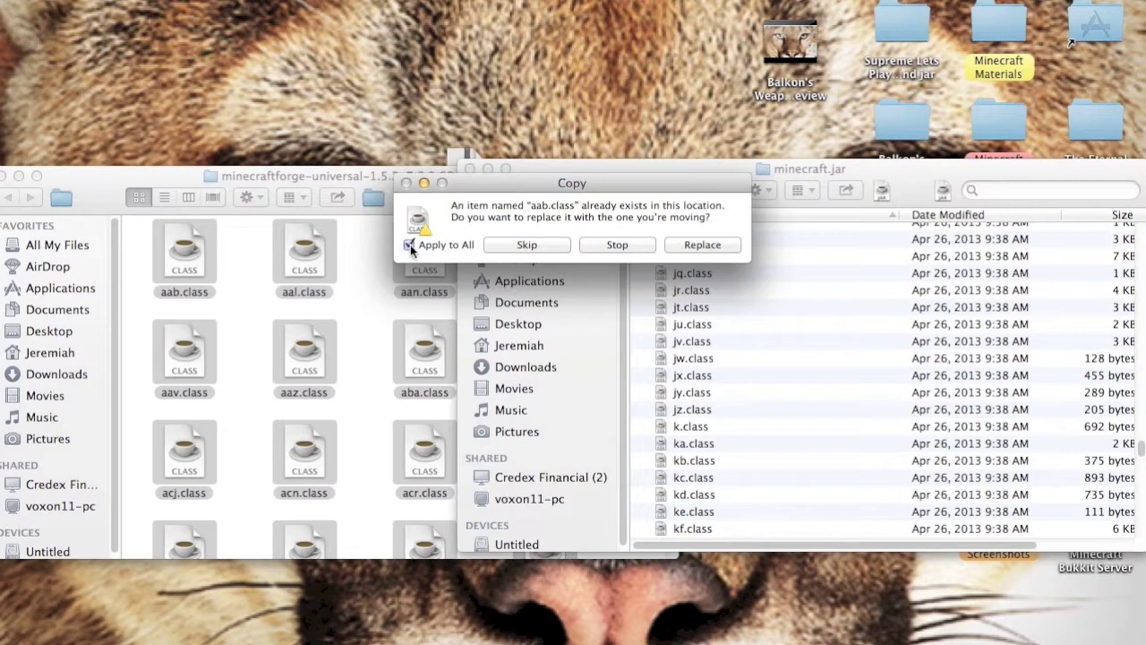
left_click(708, 244)
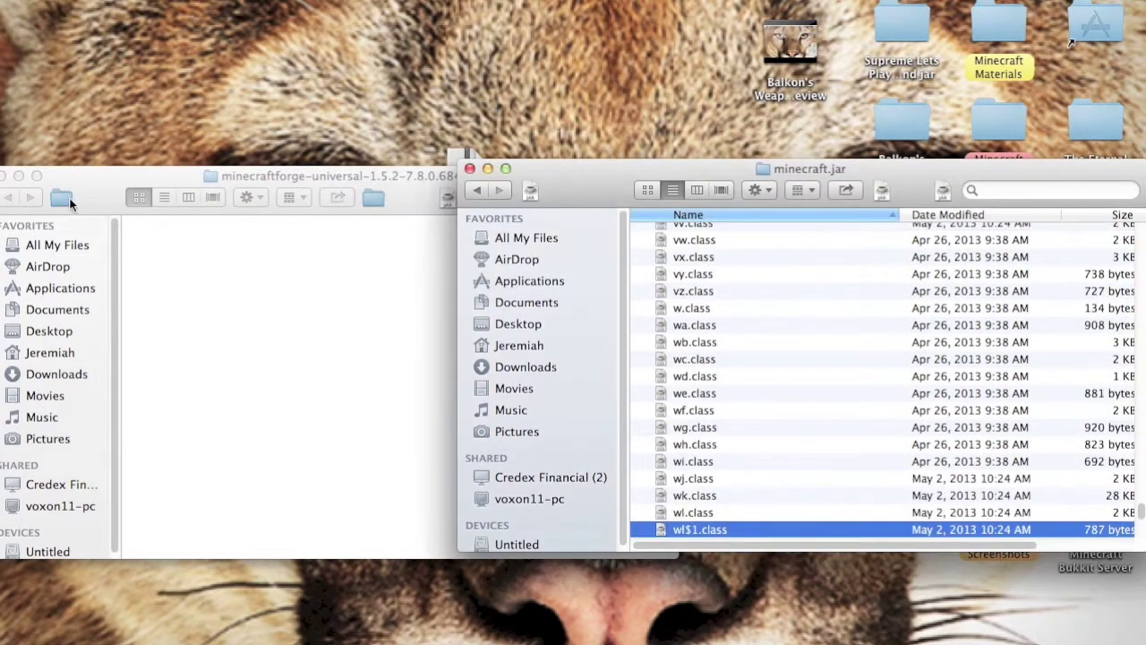
Move the emptied Forge folder and the Forge zip to the Trash.
left_click(19, 177)
left_click_drag(124, 211, 352, 365)
right_click(349, 362)
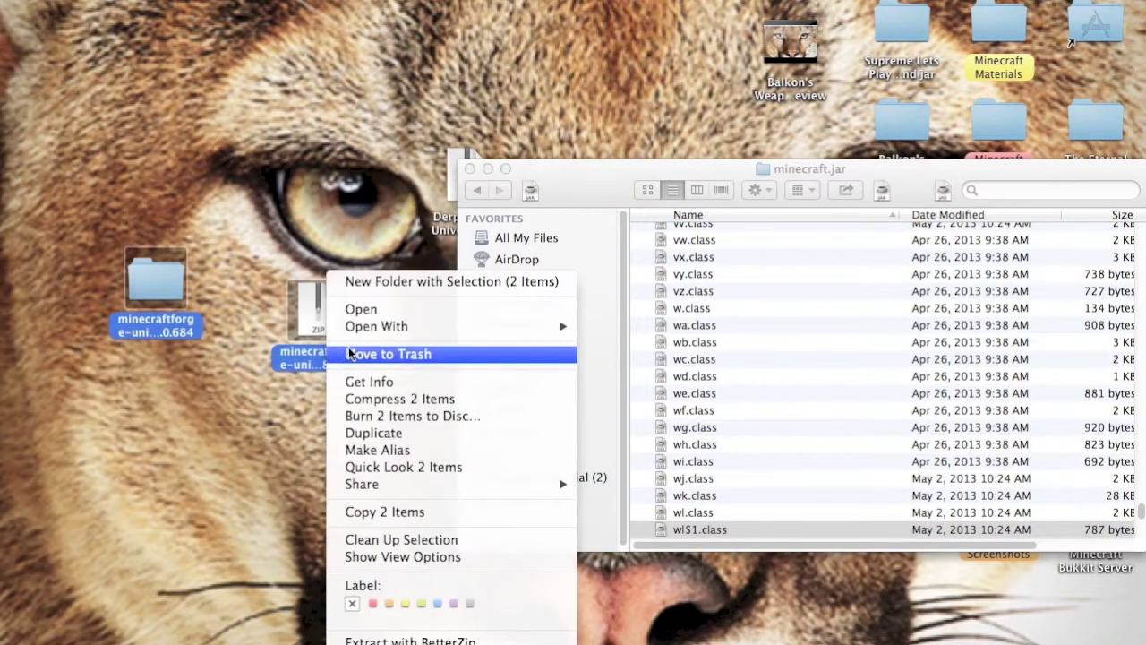
left_click(351, 355)
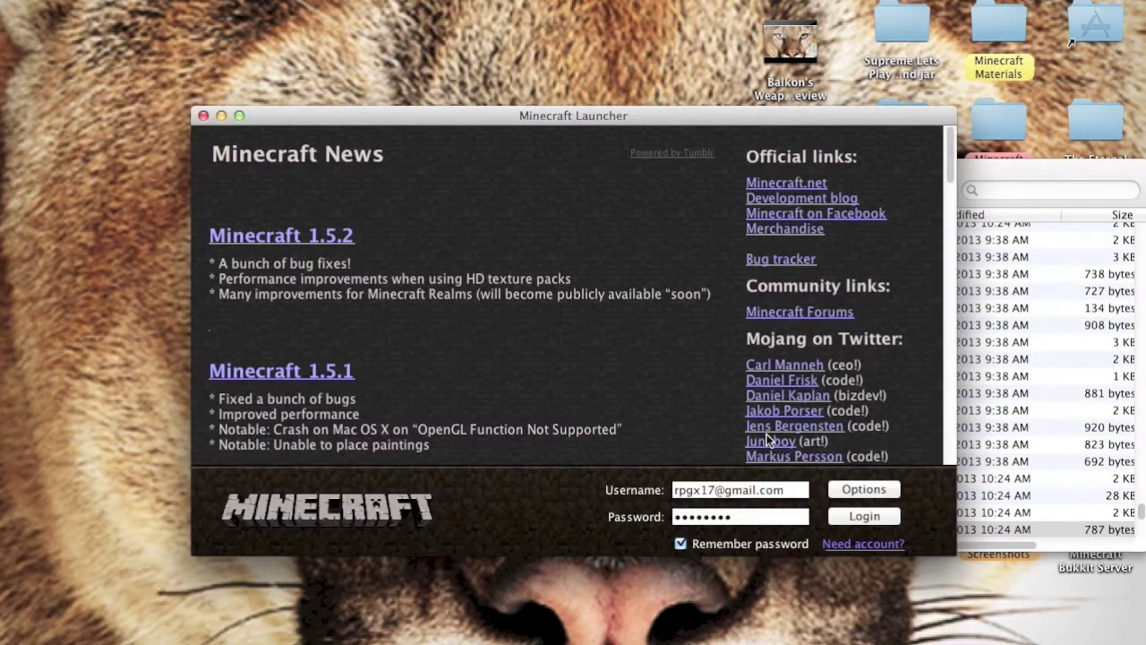
Launch Minecraft, confirm Forge 7.8.0.684 loads with 3 mods, then quit the game.
left_click(878, 516)
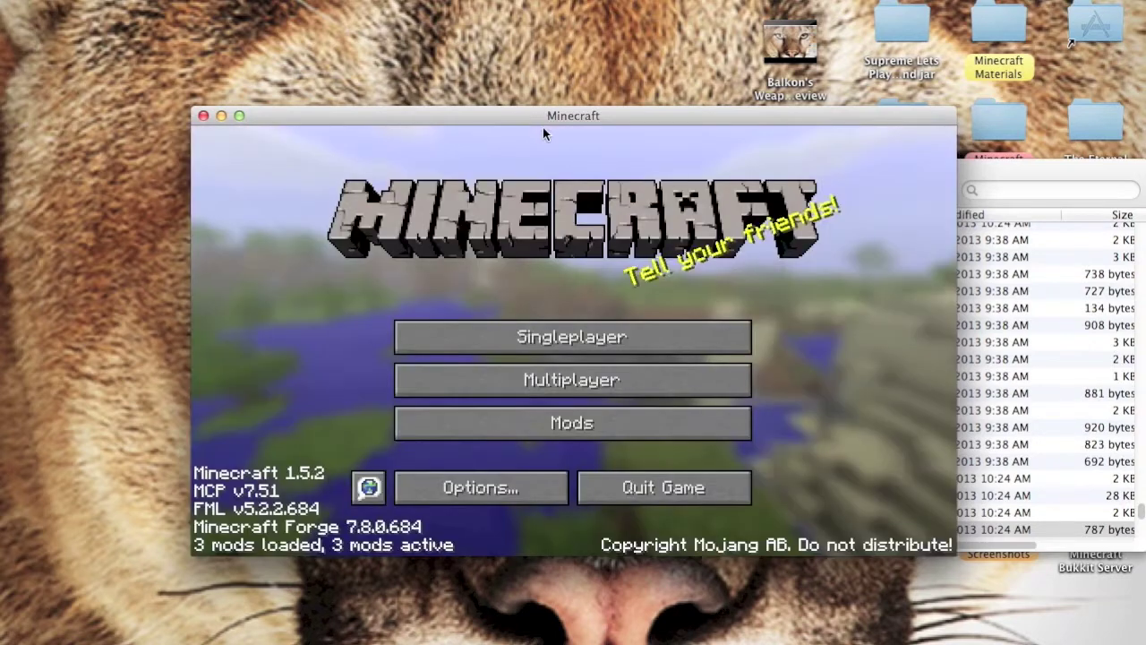
left_click(704, 486)
left_click_drag(617, 167, 614, 153)
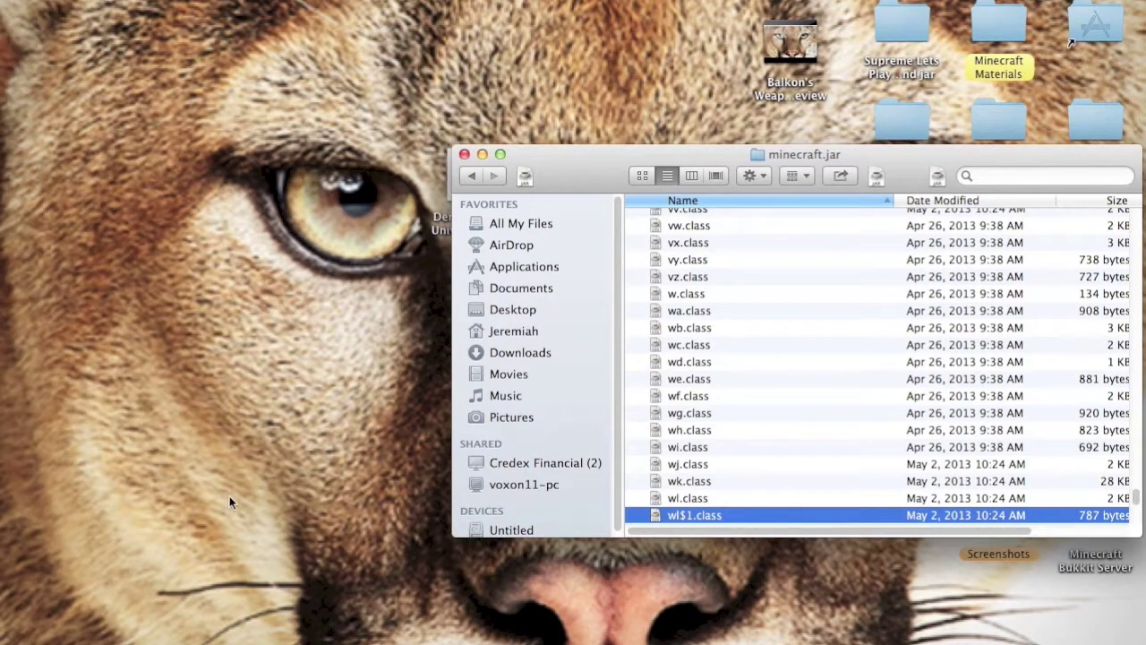
Rearrange the windows so the Derpy Squid zip sits on open desktop.
left_click_drag(609, 170, 643, 165)
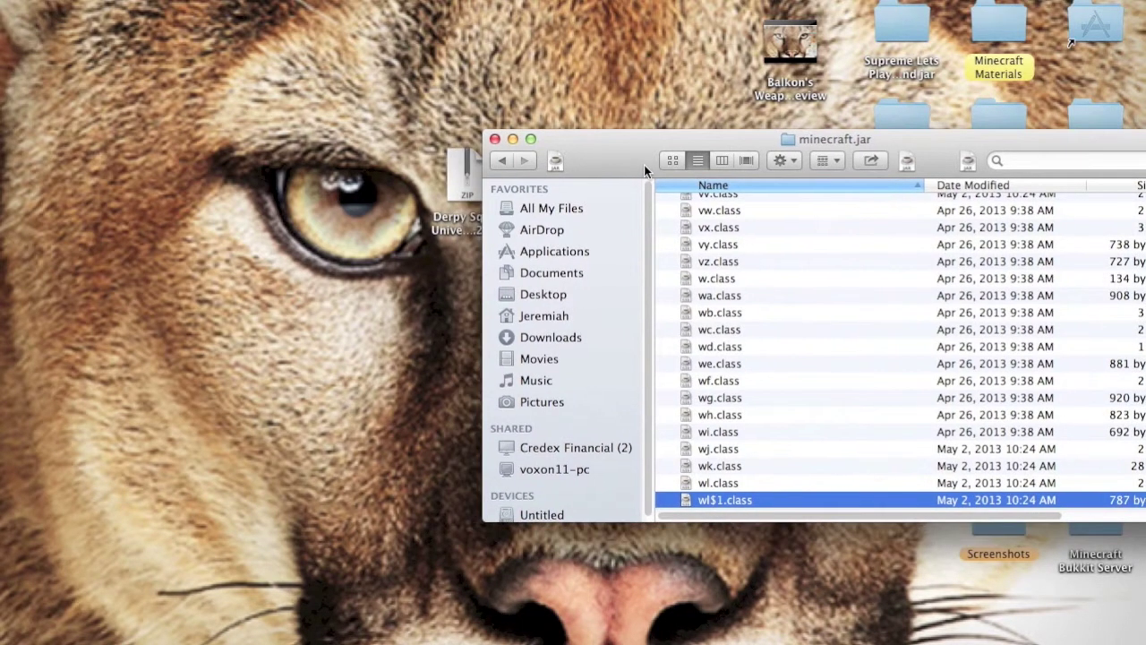
left_click_drag(599, 174, 624, 167)
left_click_drag(461, 183, 376, 220)
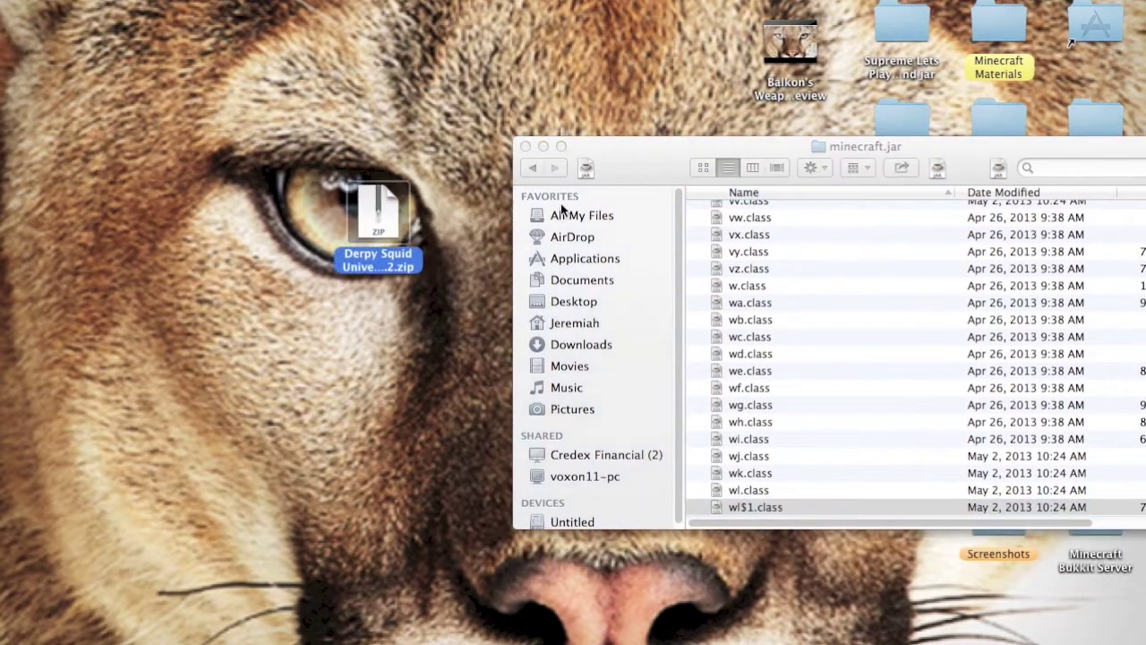
Navigate back up to Application Support and into minecraft's mods folder.
left_click(519, 170)
left_click(531, 169)
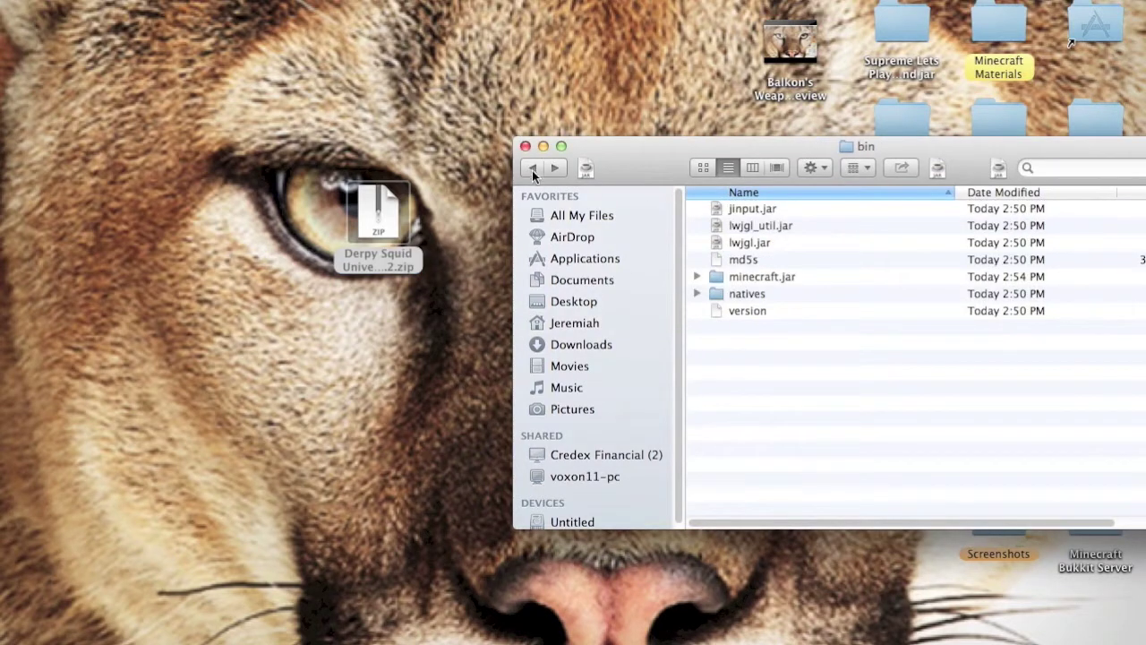
left_click(531, 170)
left_click(532, 169)
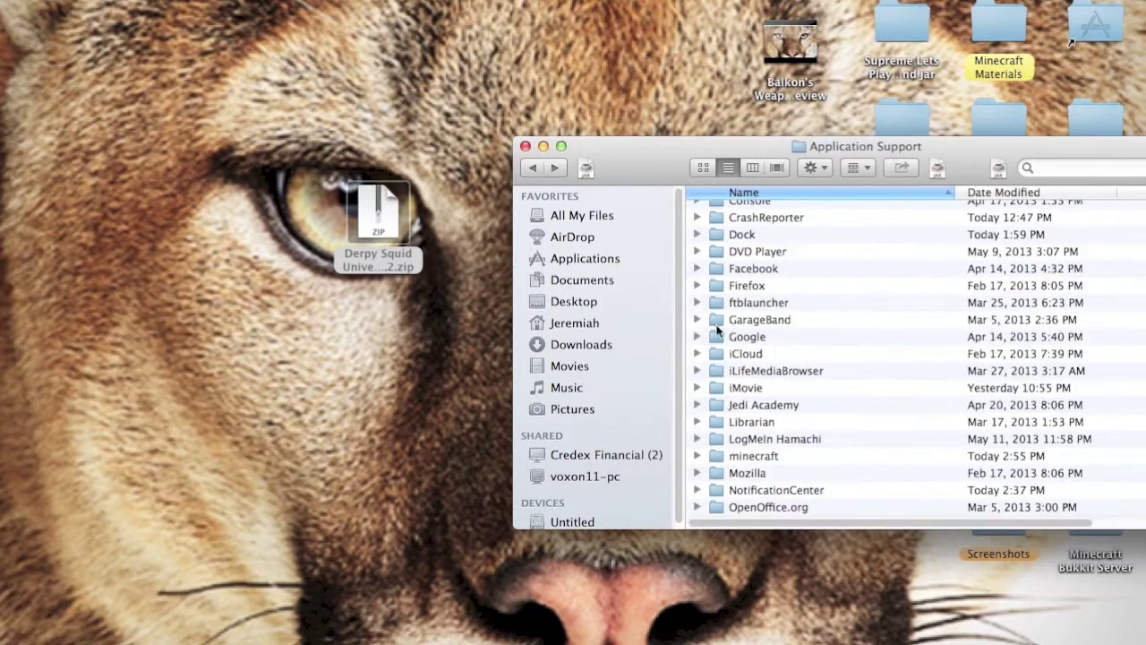
scroll(756, 479, "down", 1)
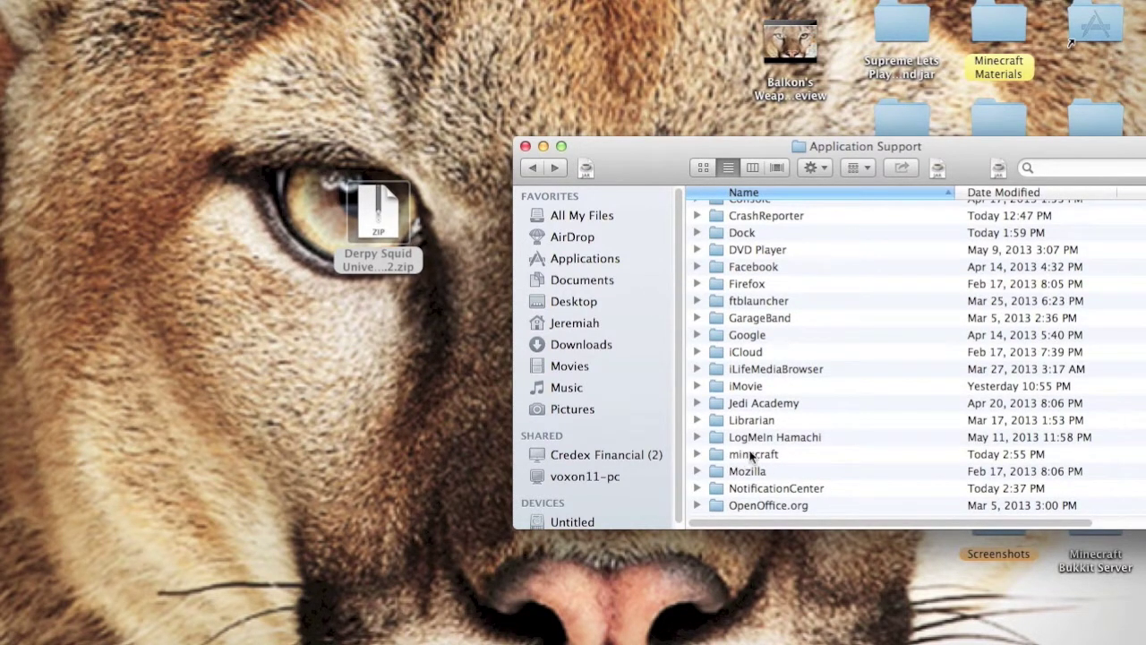
double_click(752, 455)
scroll(853, 417, "down", 1)
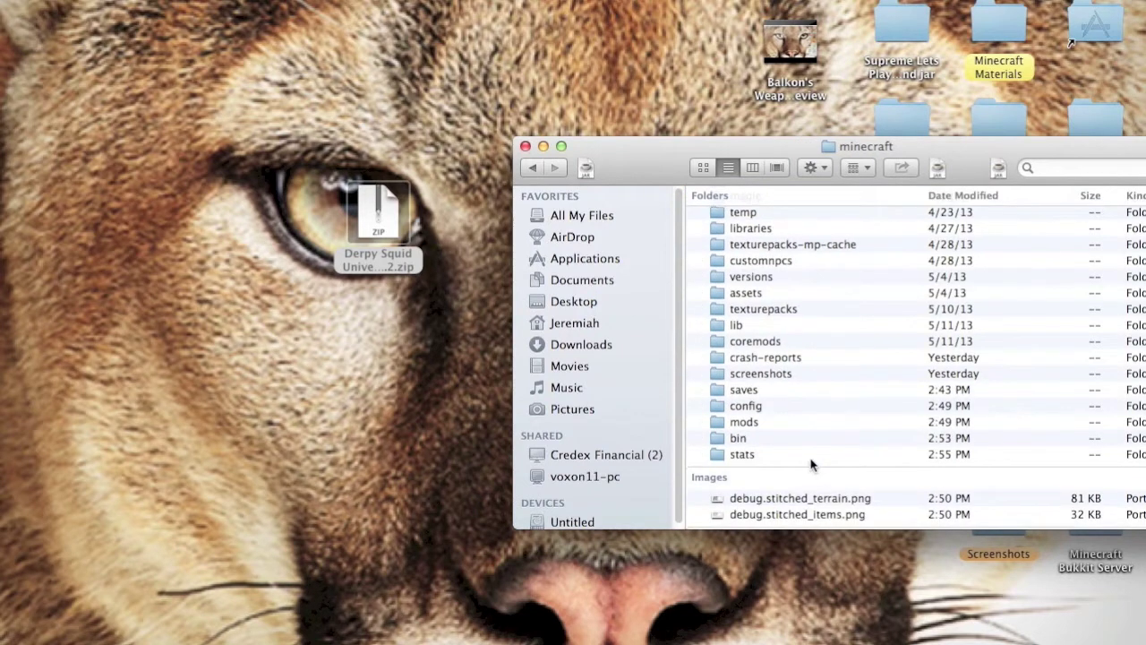
left_click(758, 427)
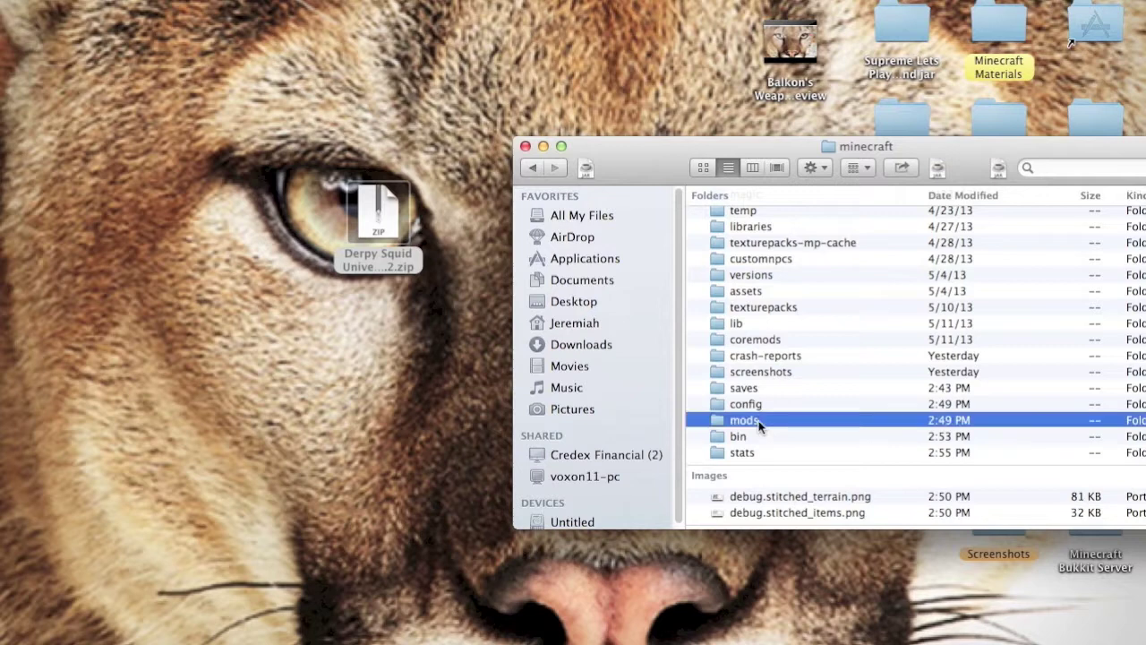
double_click(758, 427)
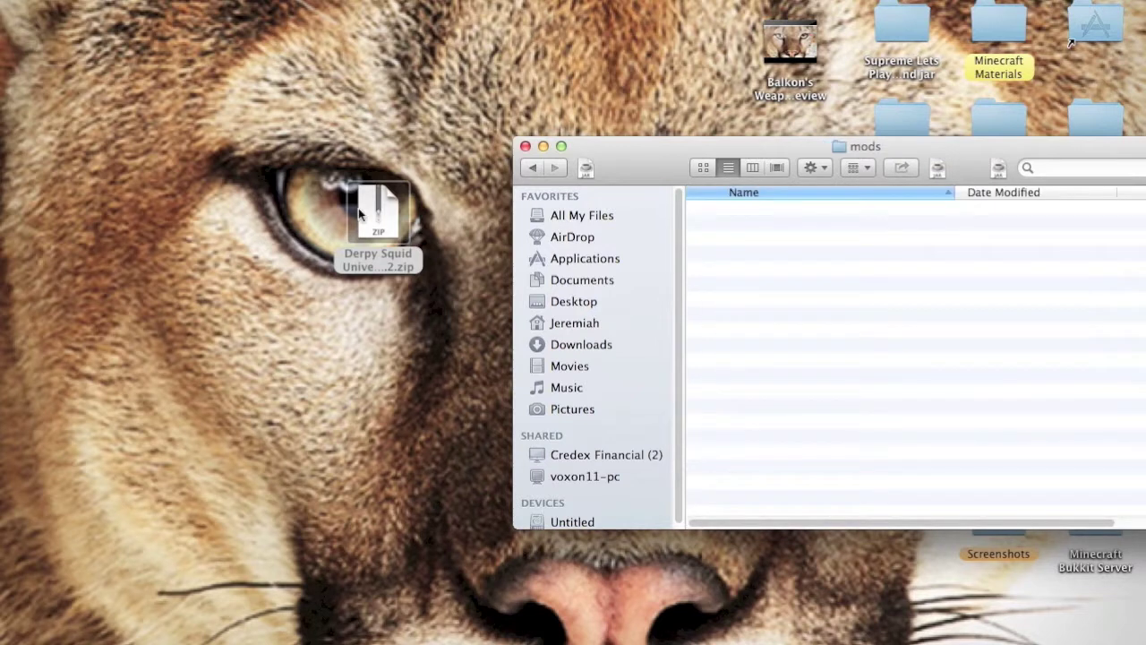
Drag Derpy Squid Universal 1.5.2.zip into the mods folder and close the window.
left_click_drag(374, 211, 765, 251)
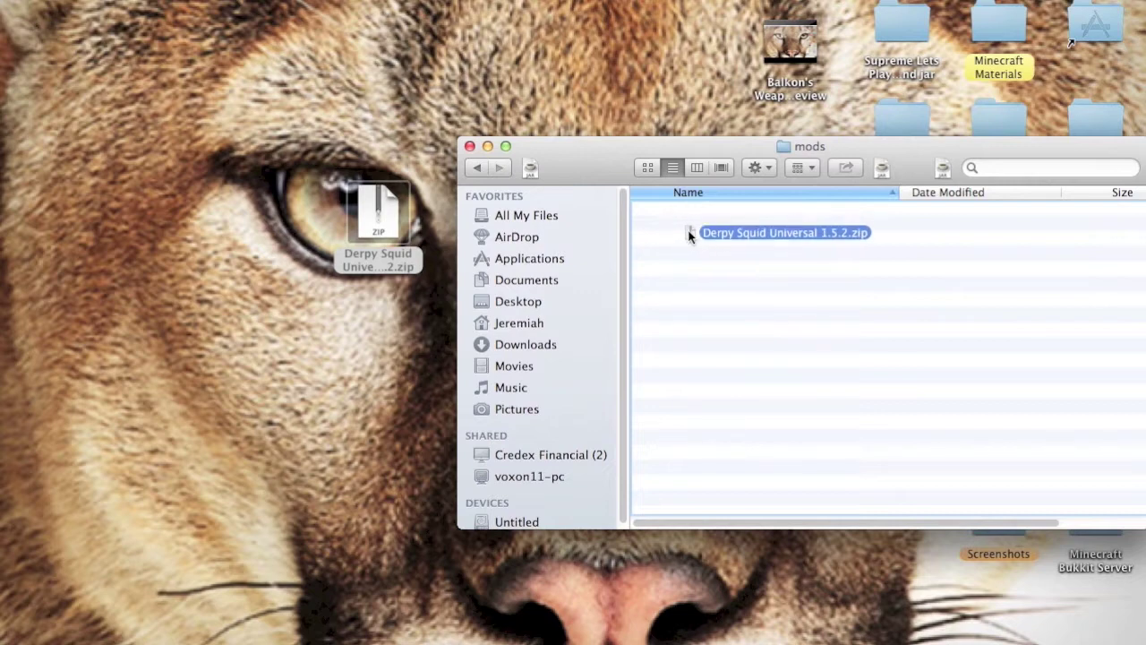
left_click_drag(689, 234, 688, 238)
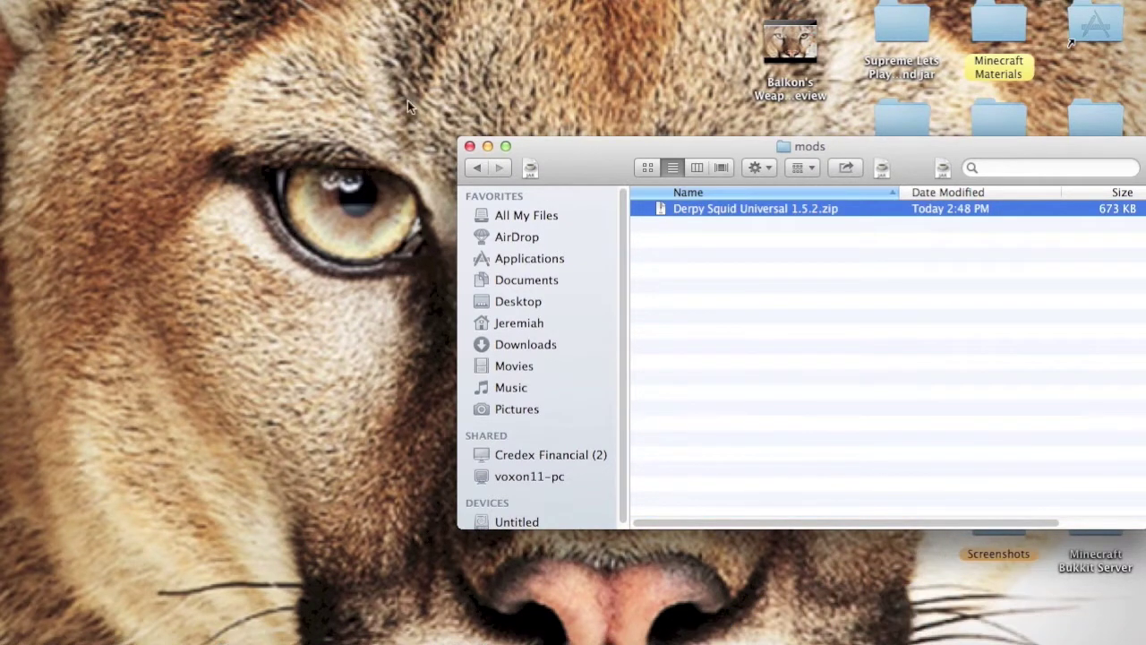
left_click(469, 146)
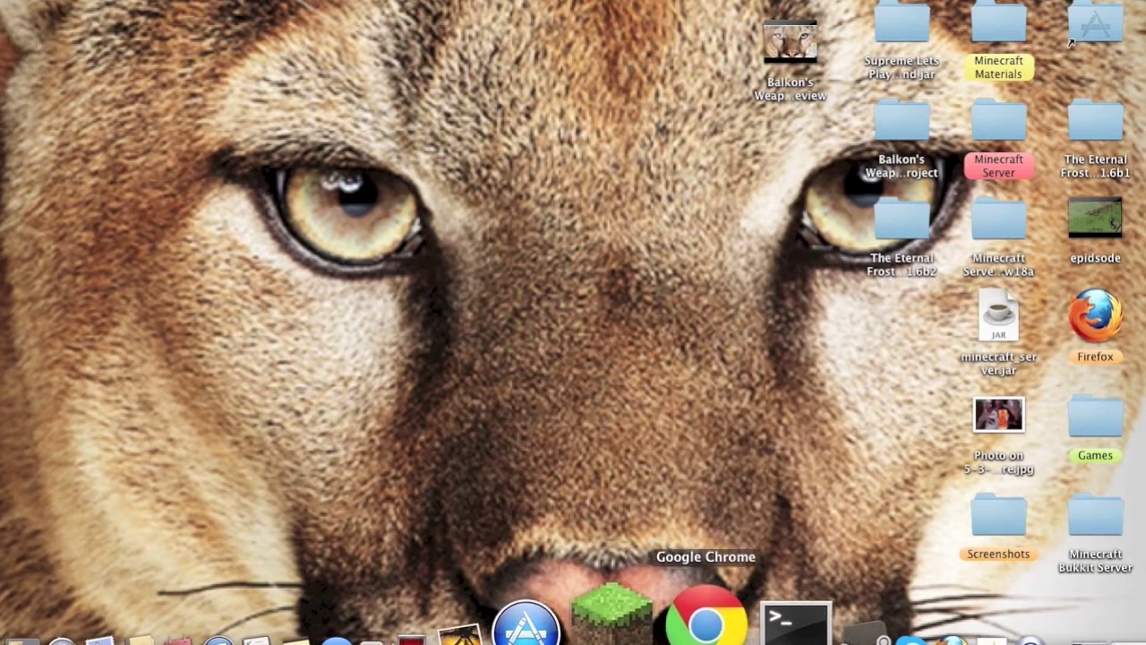
Relaunch Minecraft and log in, reaching the Forge 7.8.0.684 title screen with 4 mods active.
left_click(638, 607)
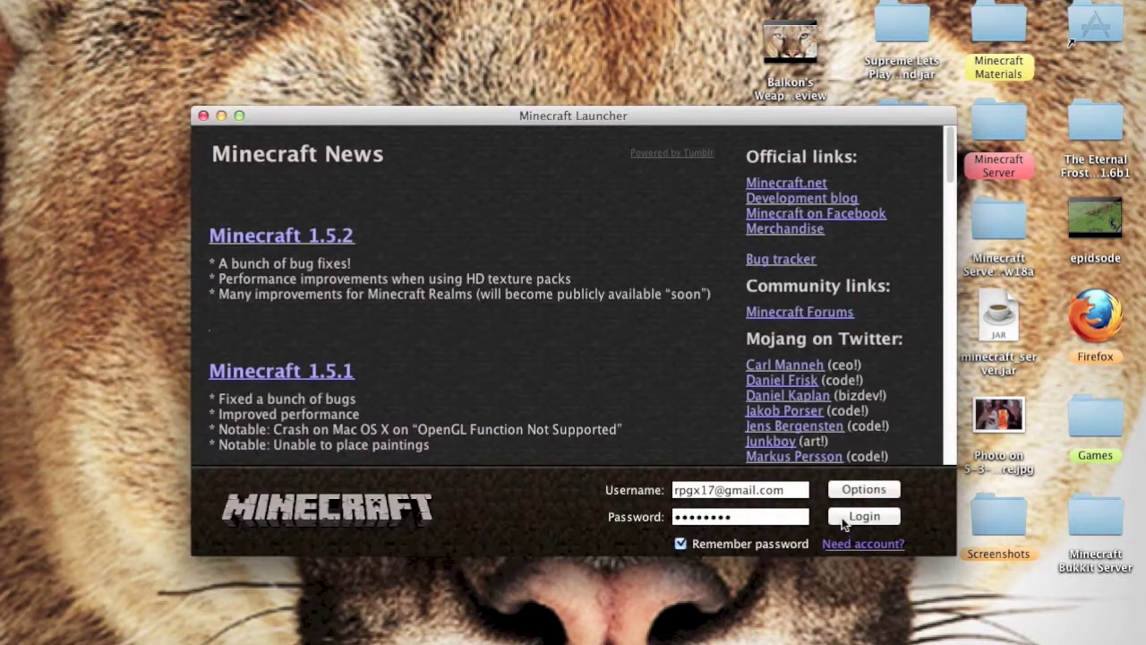
left_click(841, 515)
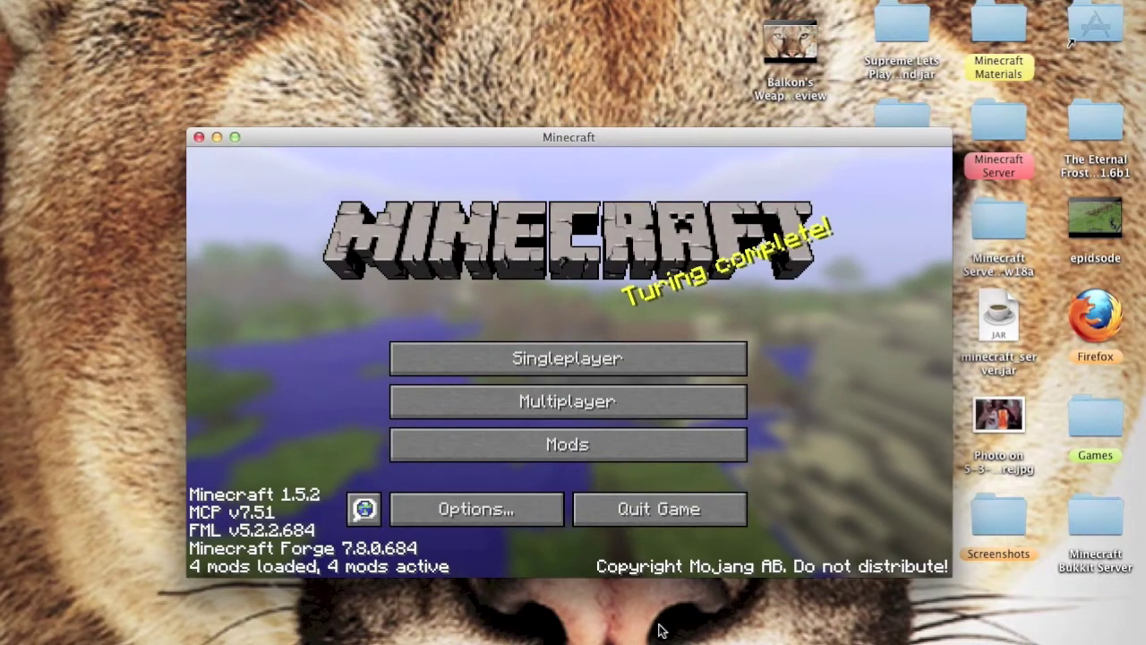
left_click(499, 402)
Load the 'Two worlds collide' singleplayer world, maximise the window, and resume play.
left_click(796, 542)
left_click(615, 374)
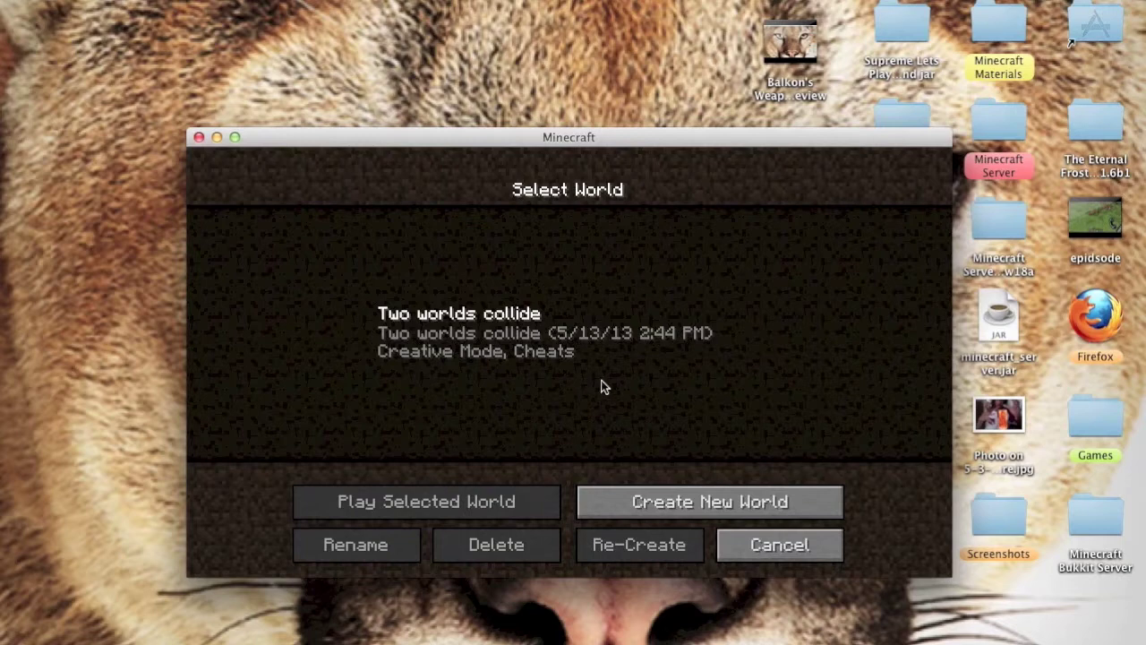
left_click(591, 358)
double_click(618, 342)
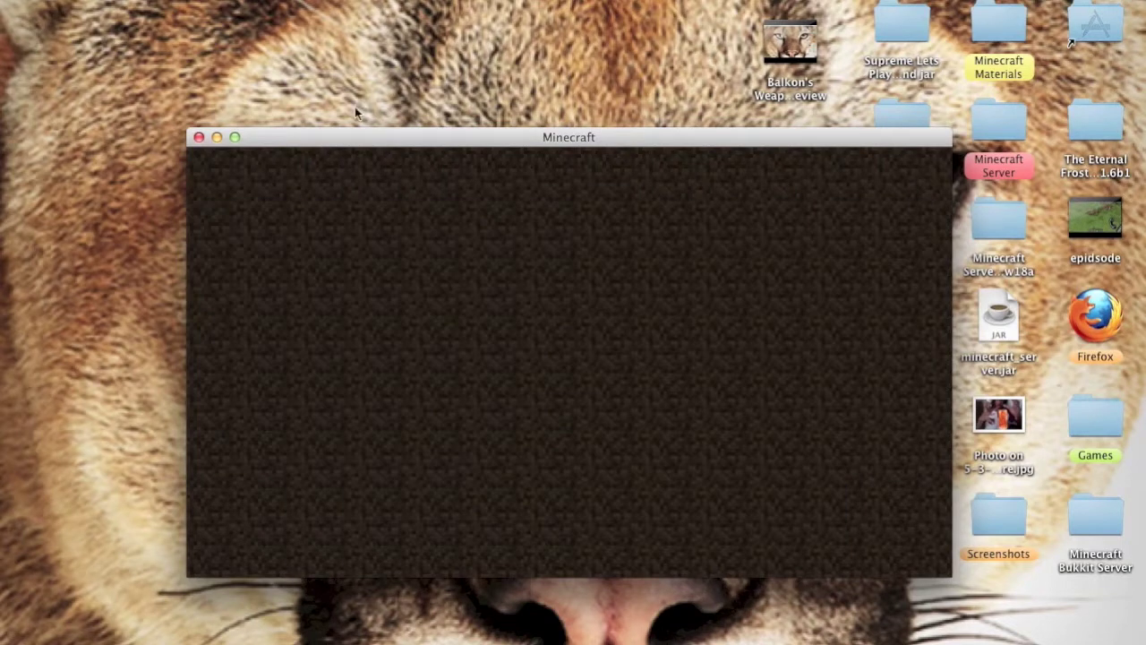
left_click(235, 137)
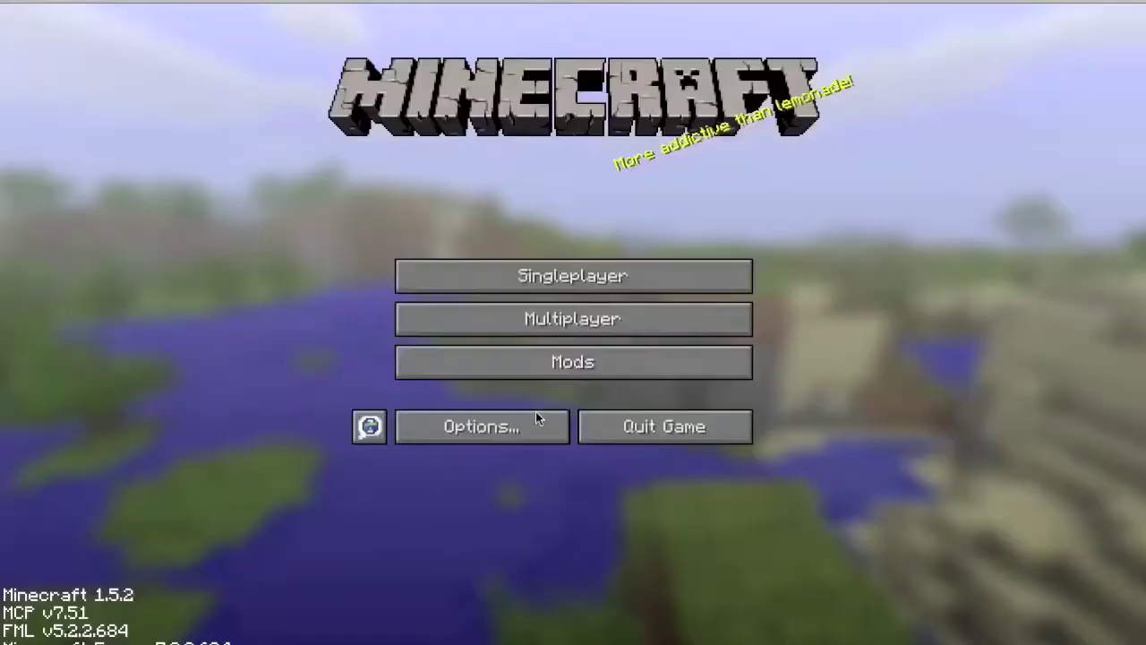
left_click(535, 417)
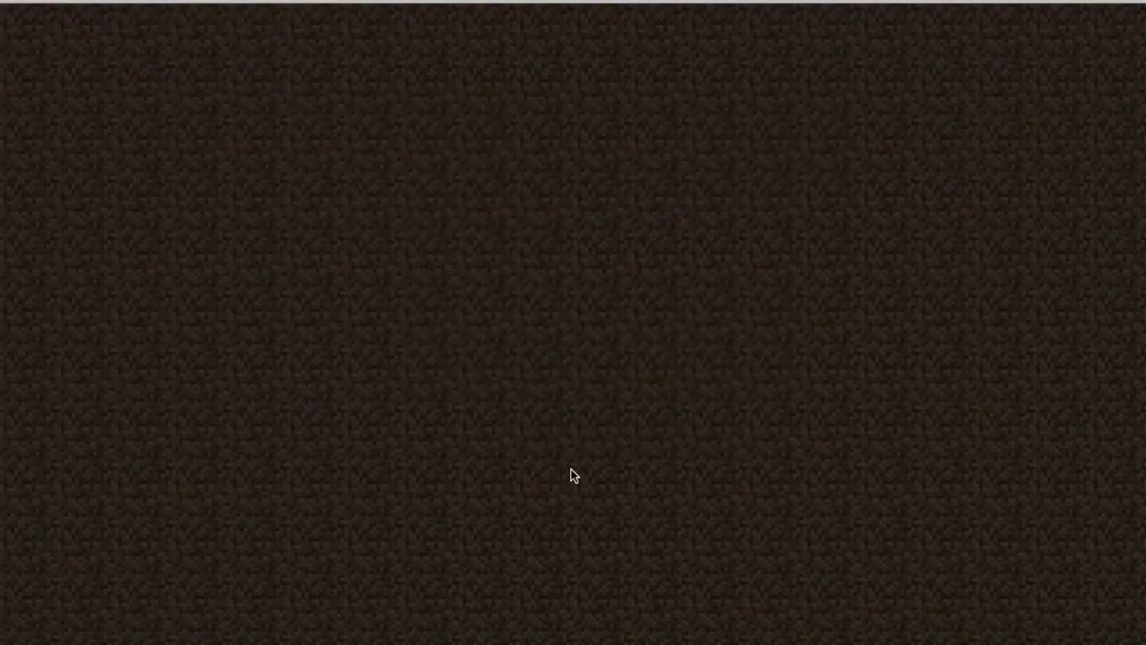
key("Escape")
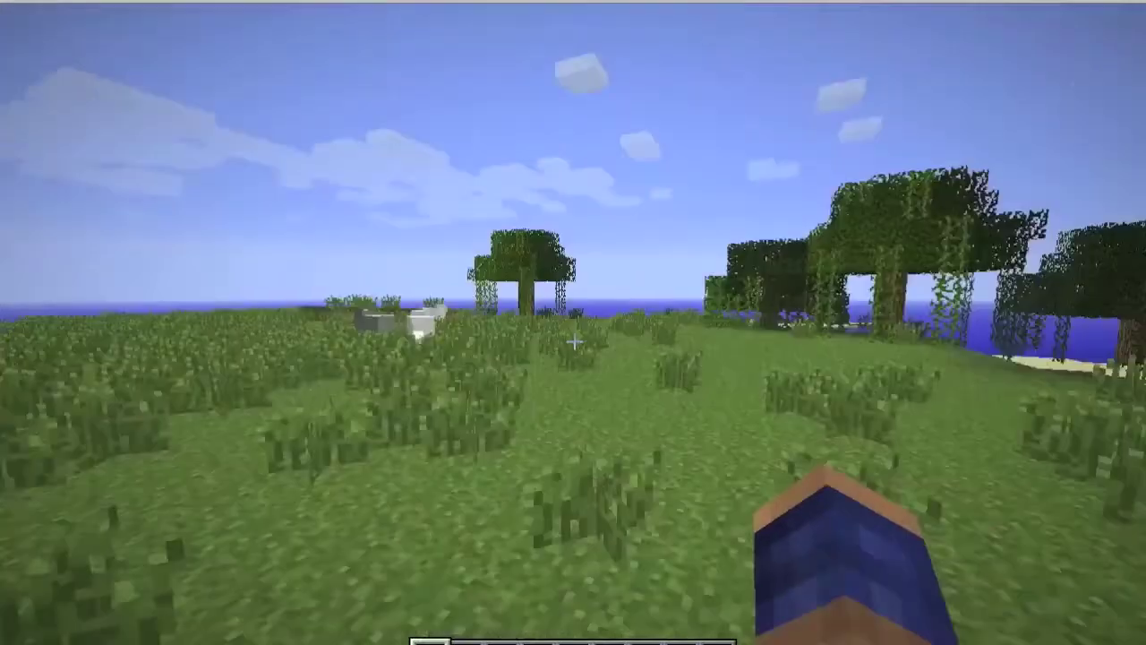
Put the Derpy Squid portal and Golden Block Of Squidness from The Derpy Tab into the hotbar.
key("e")
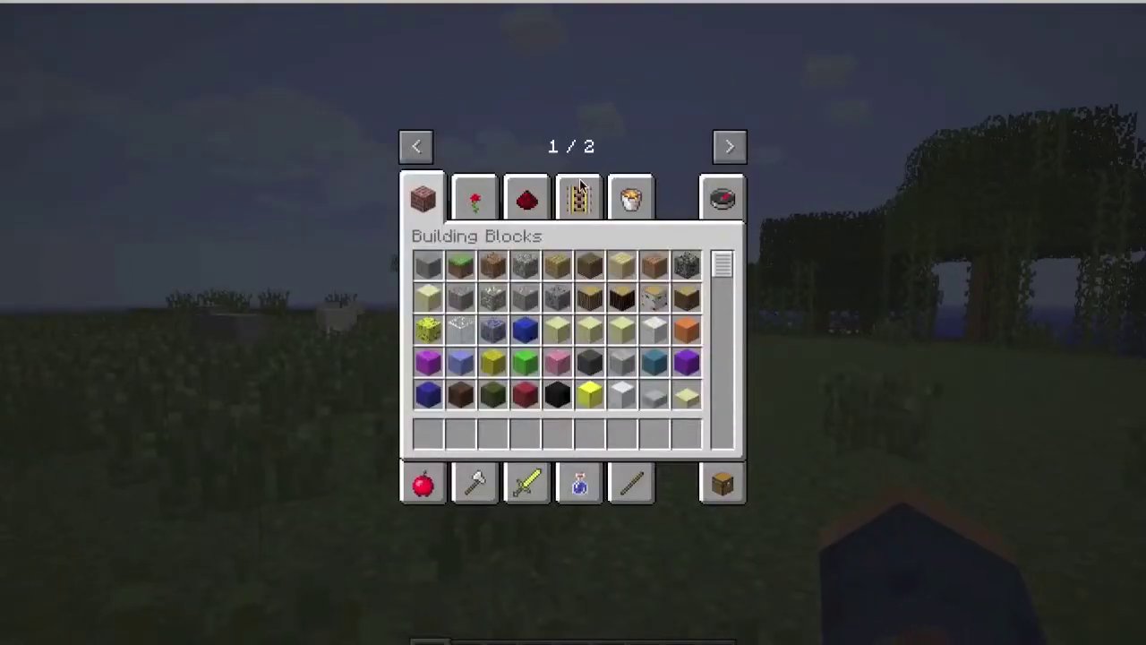
left_click(728, 146)
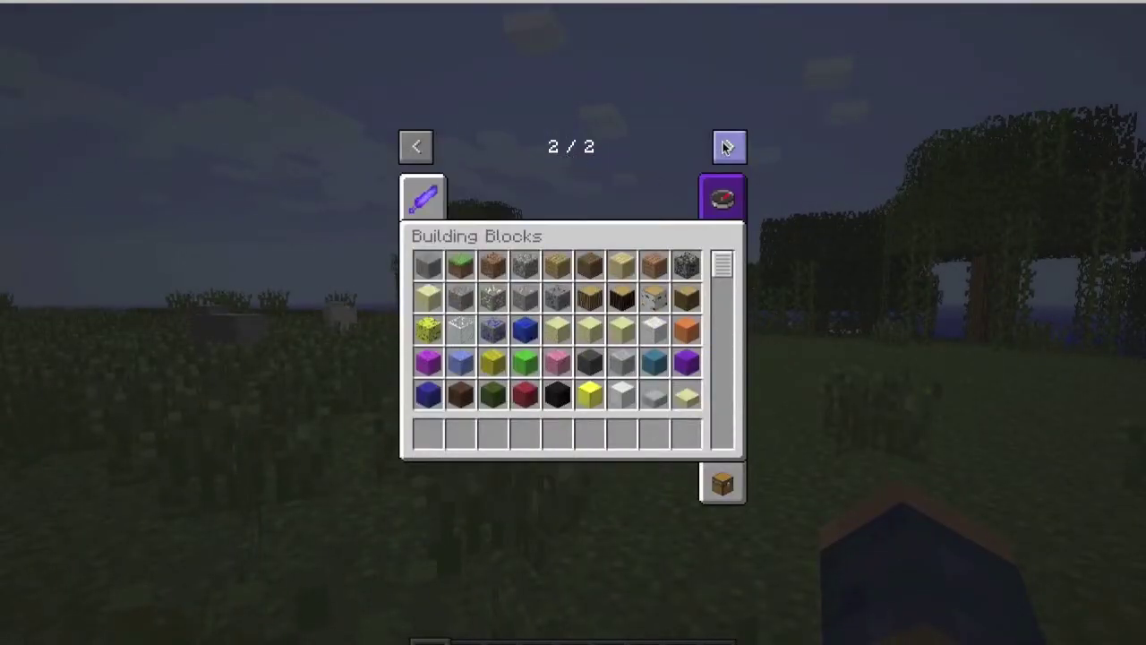
left_click(407, 193)
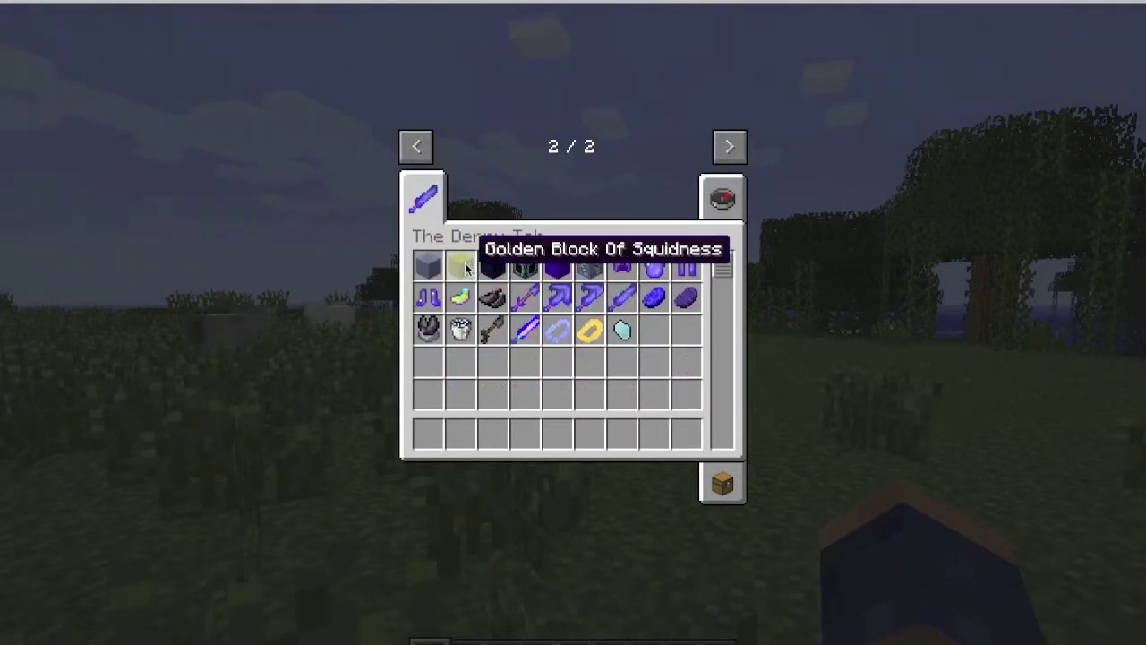
left_click(556, 263)
left_click(589, 433)
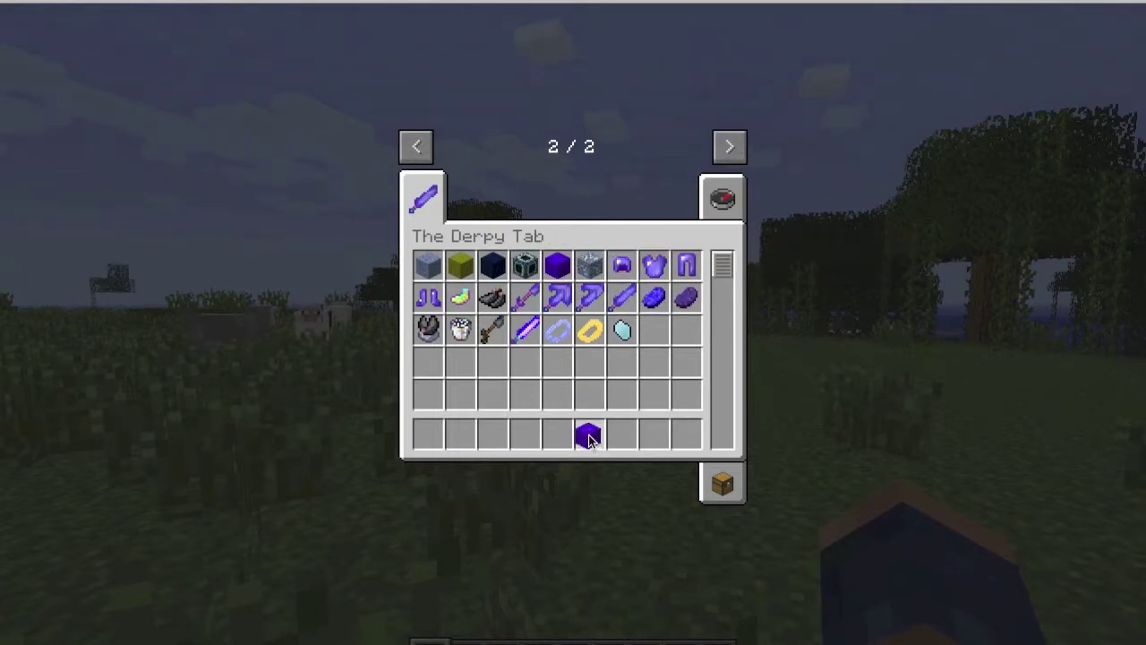
left_click(459, 265)
left_click(556, 433)
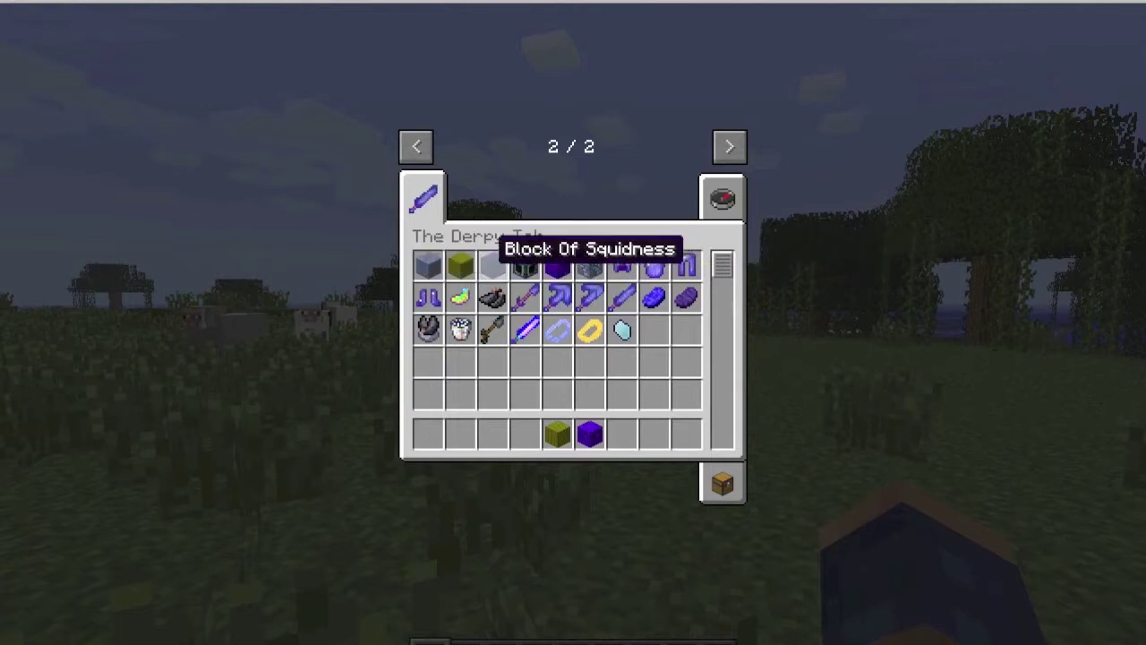
Place Golden Block Of Squidness blocks on the grass and dig a hole beside them.
key("e")
scroll(573, 340, "down", 1)
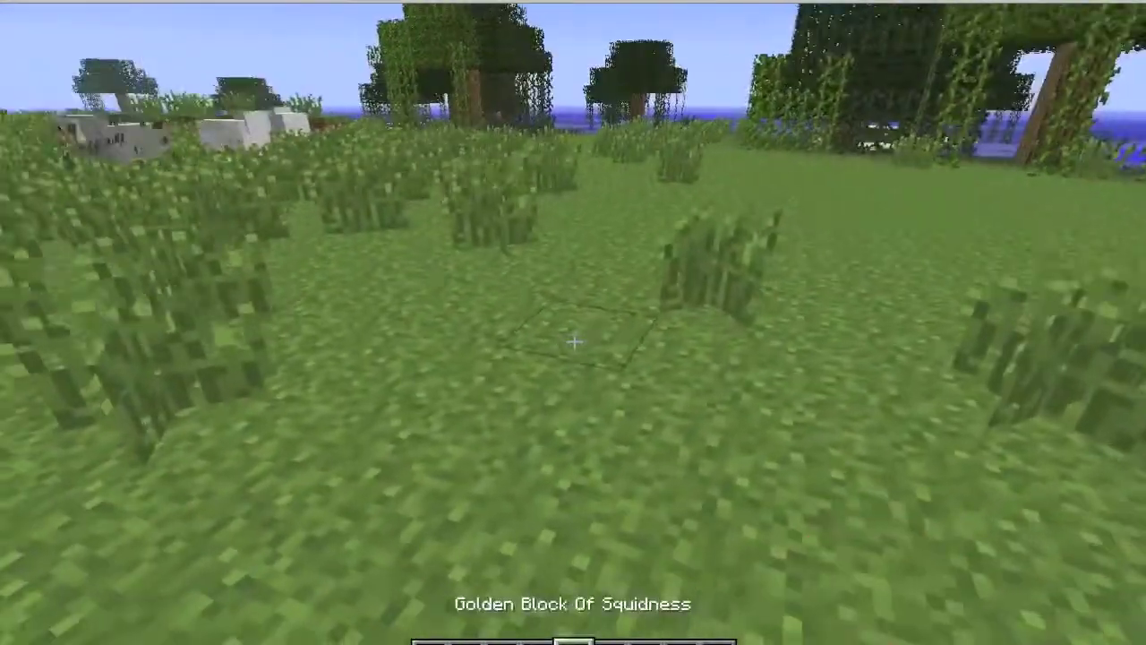
right_click(573, 340)
right_click(574, 340)
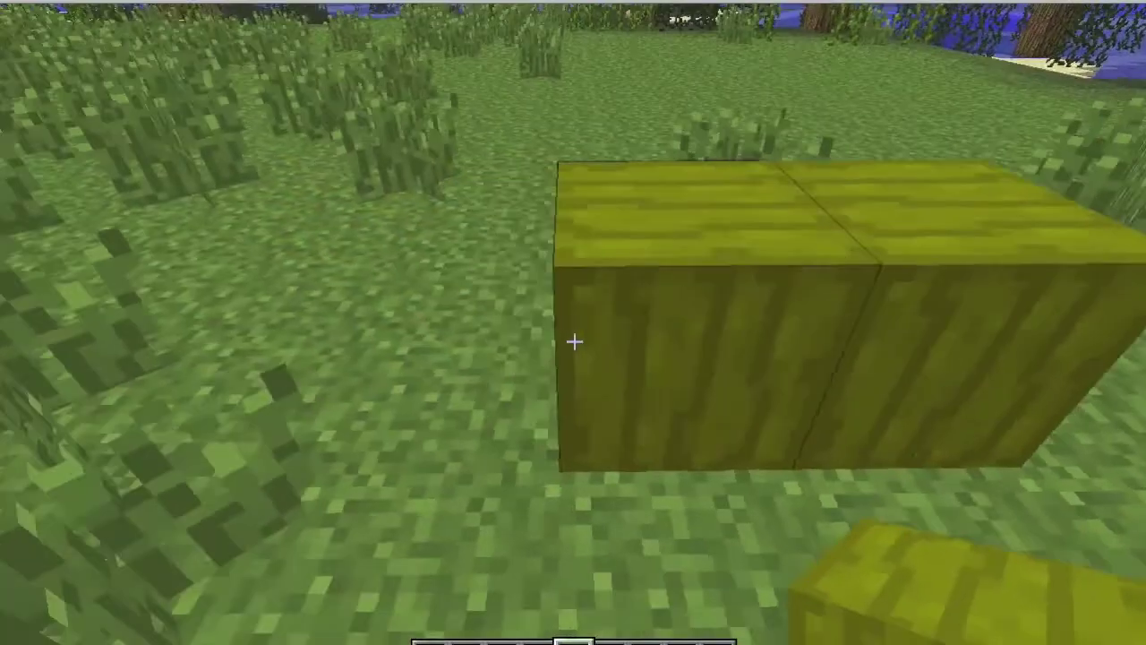
left_click(573, 340)
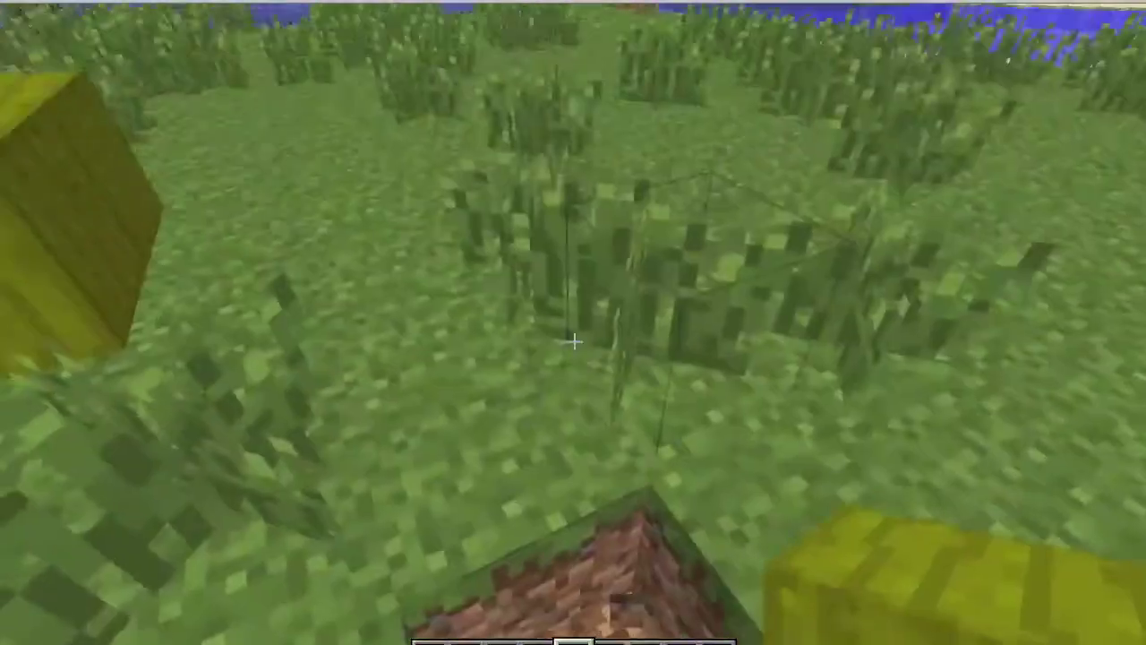
left_click(574, 341)
left_click(574, 340)
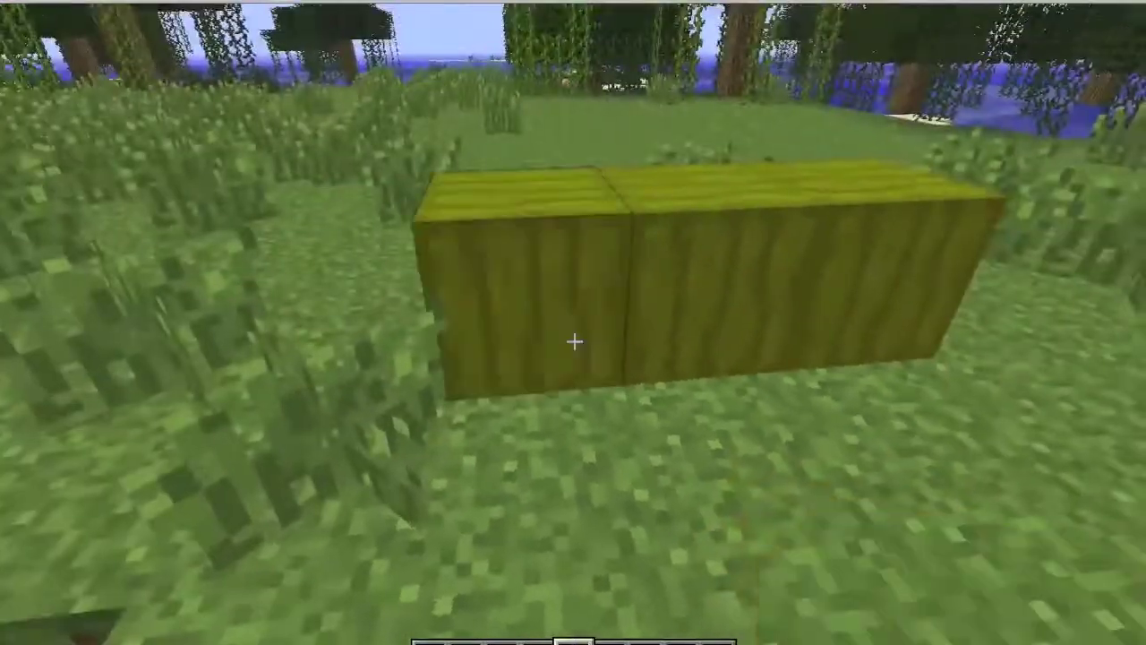
right_click(574, 340)
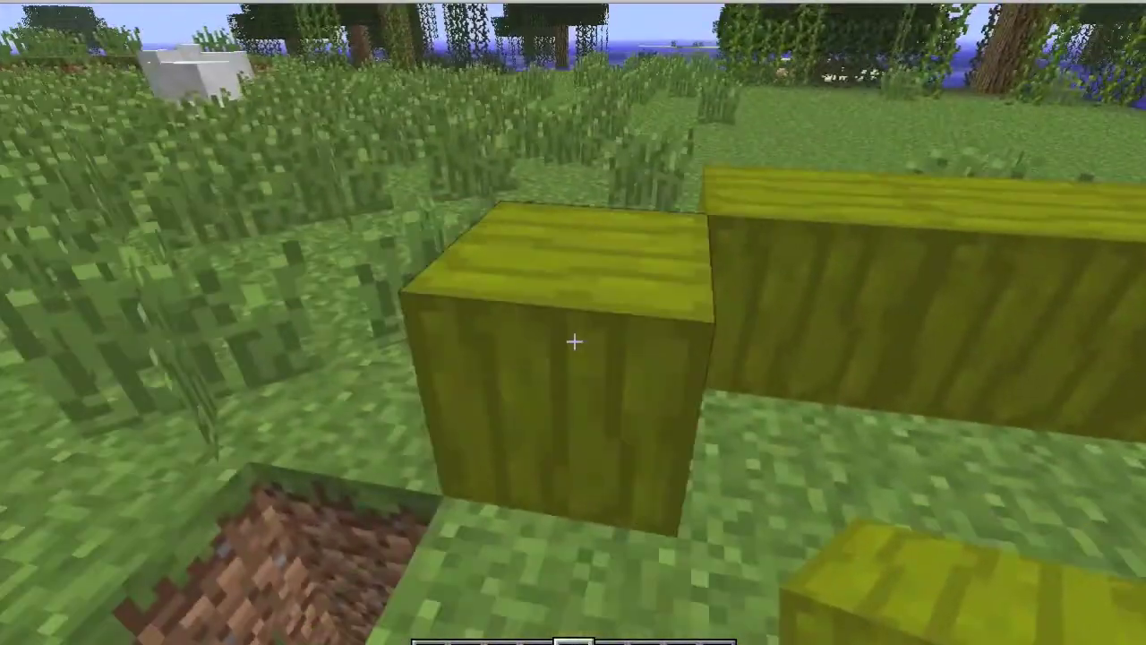
left_click(574, 341)
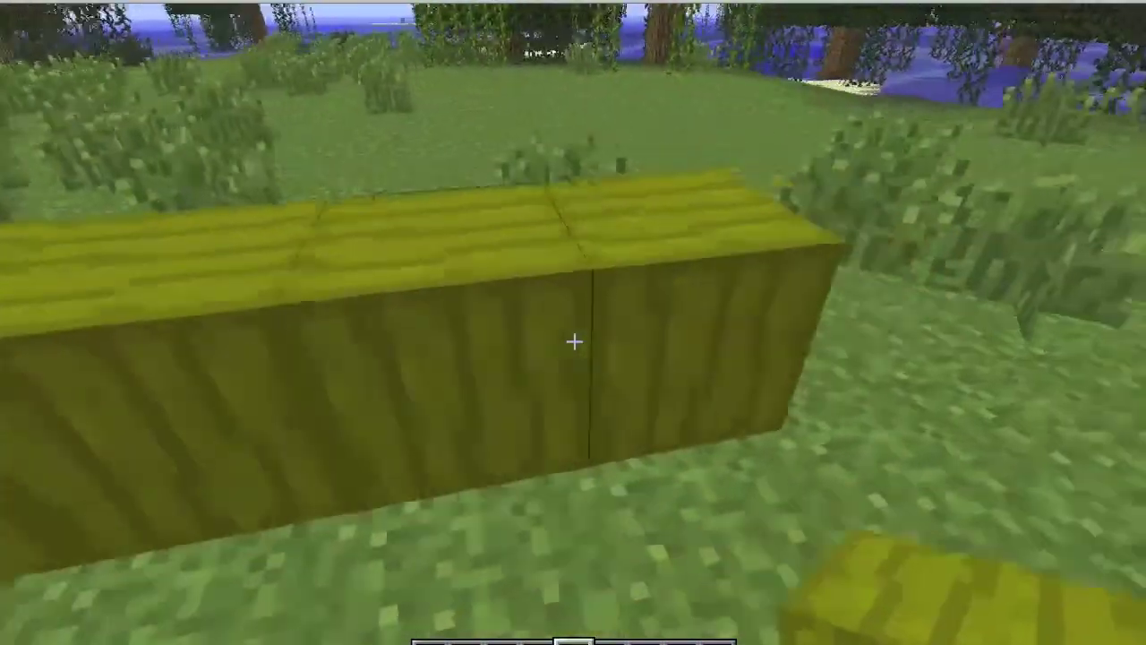